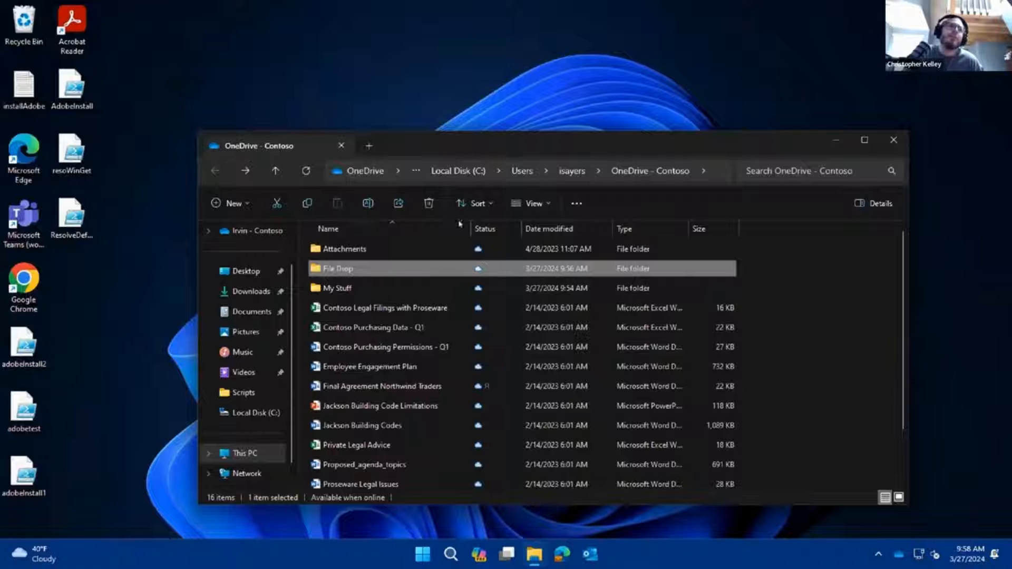
Open the Contoso OneDrive folder in File Explorer and bring up the OneDrive sync client's settings options
scroll(261, 396, "up", 1)
left_click(248, 275)
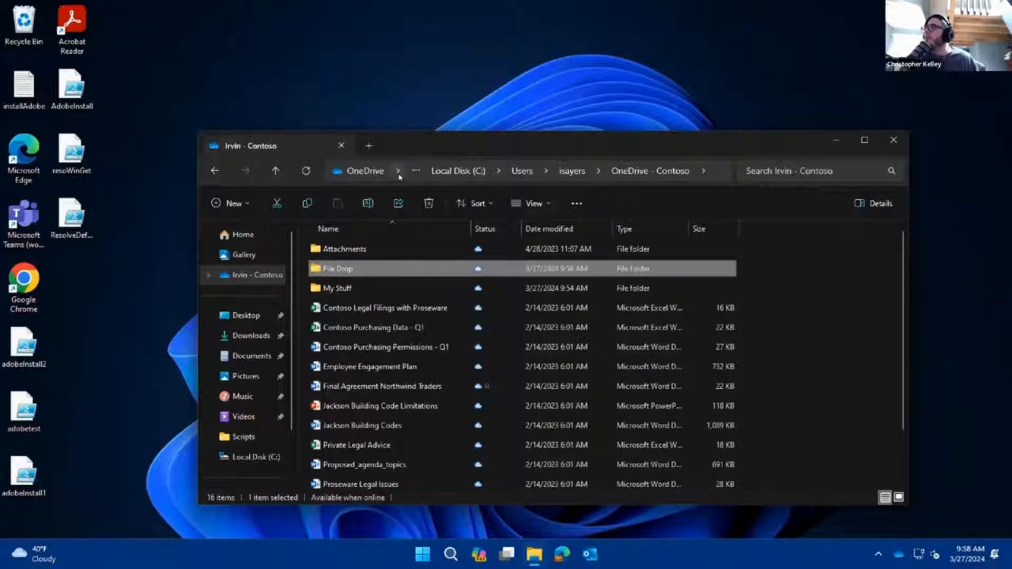
left_click(899, 554)
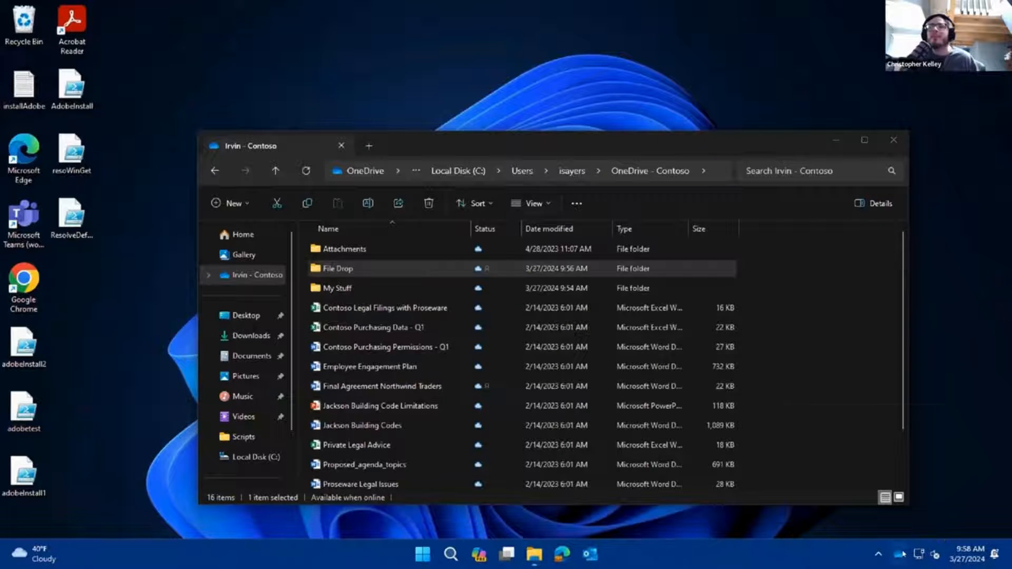
left_click(992, 143)
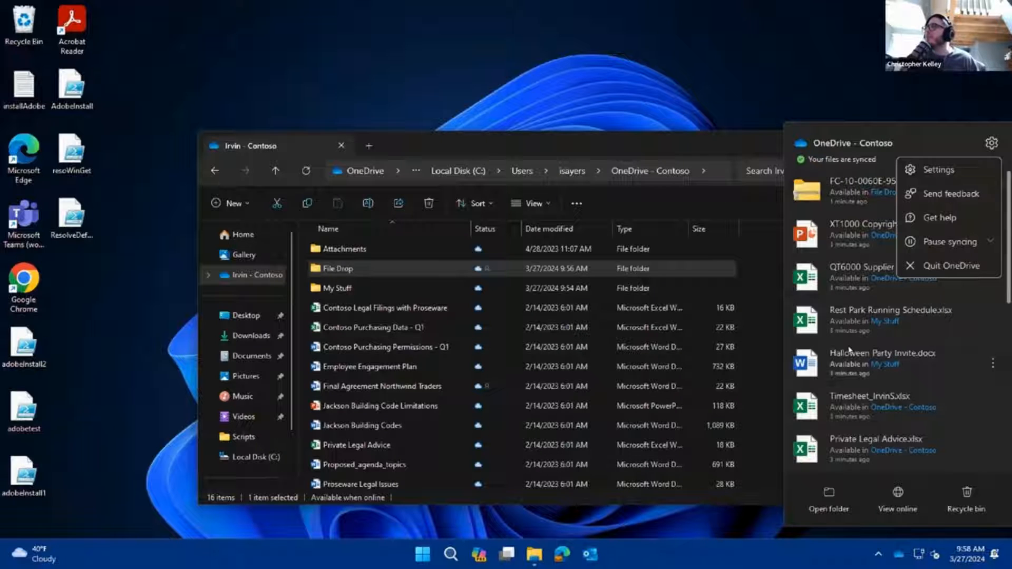
Review the actions available for the File Drop folder and check the OneDrive sync status again
left_click(378, 272)
right_click(378, 347)
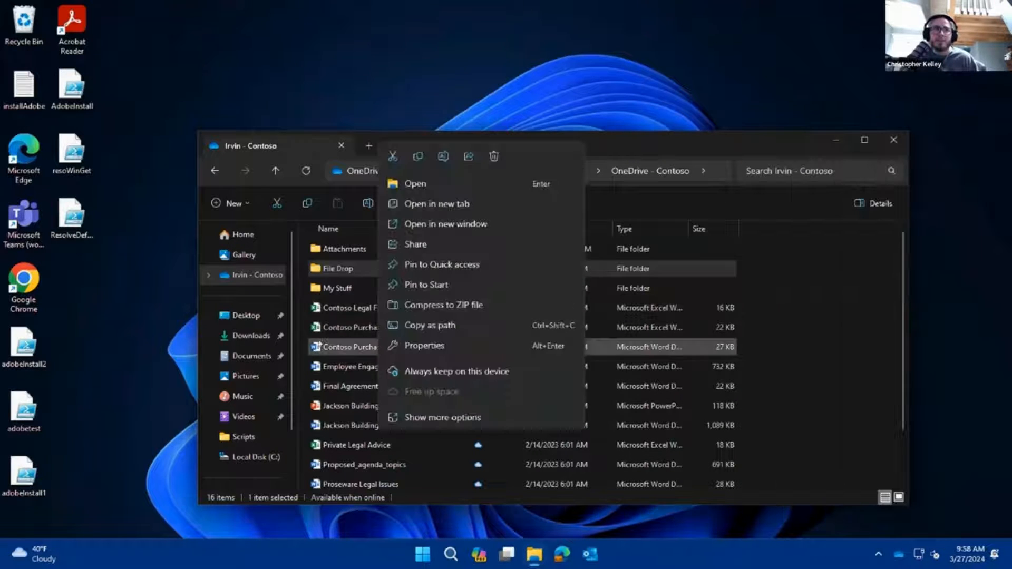
left_click(348, 295)
left_click(366, 270)
right_click(368, 270)
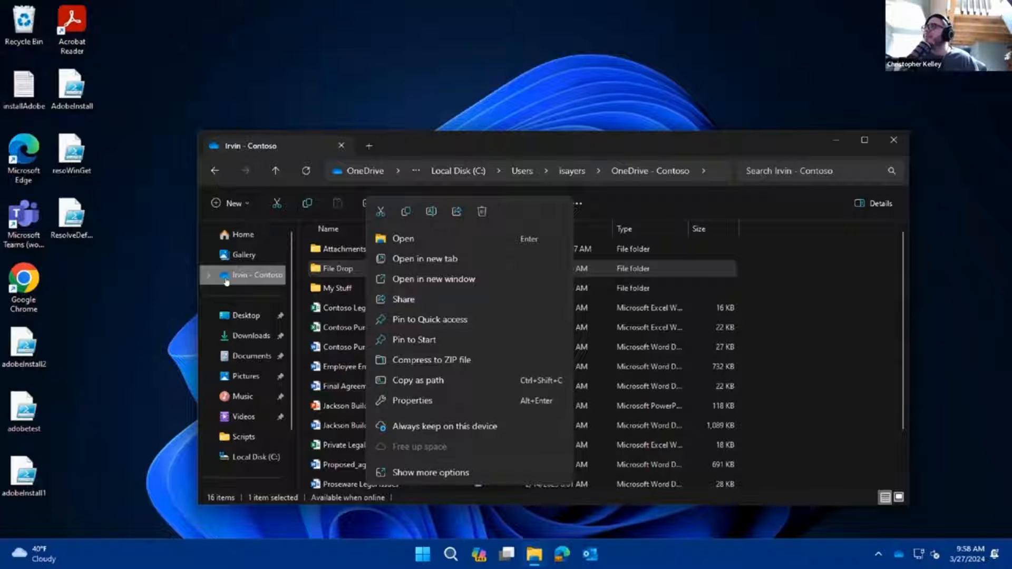
right_click(901, 560)
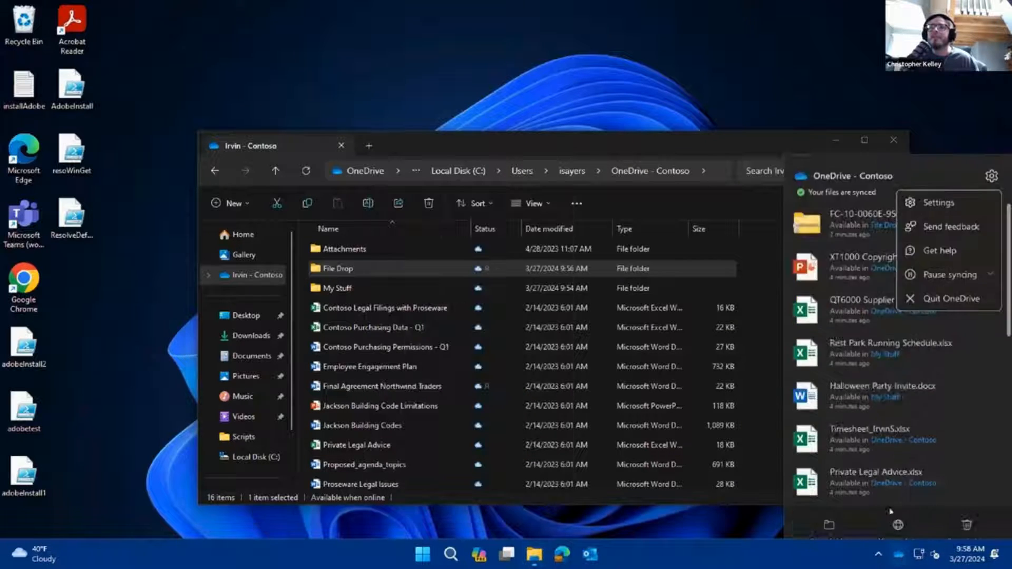
left_click(899, 556)
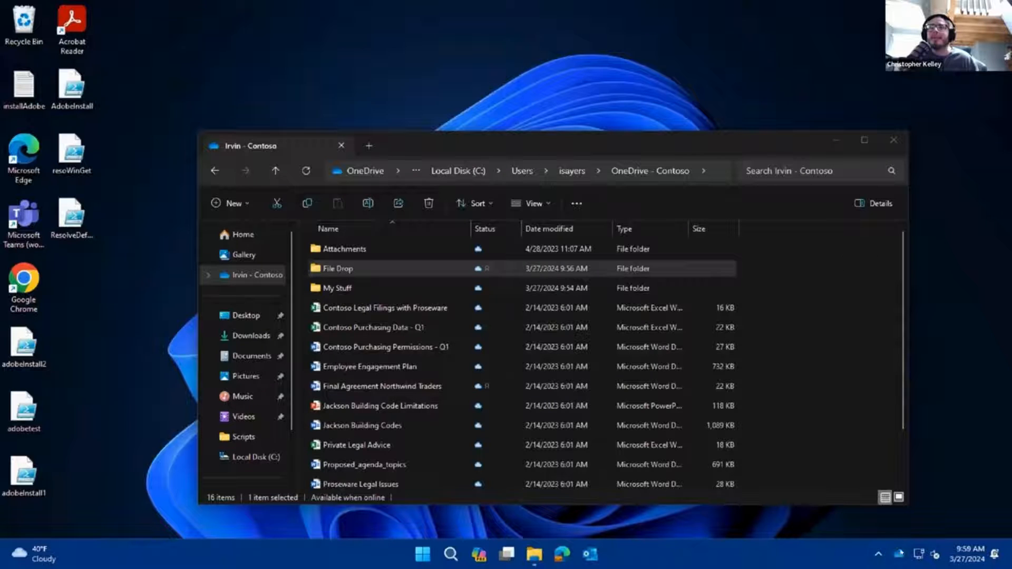
Open the sharing dialog for the File Drop folder
right_click(338, 268)
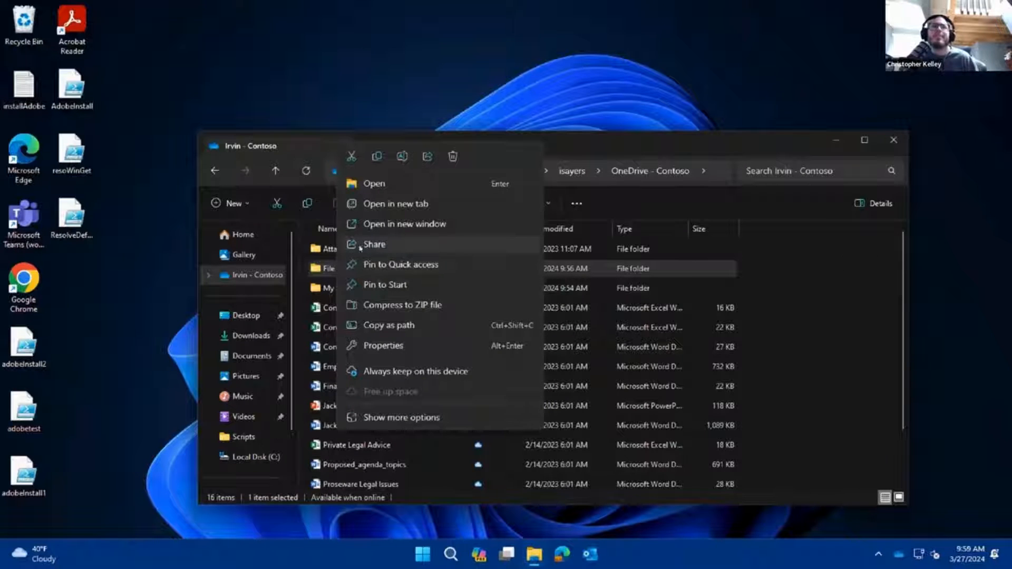
left_click(381, 247)
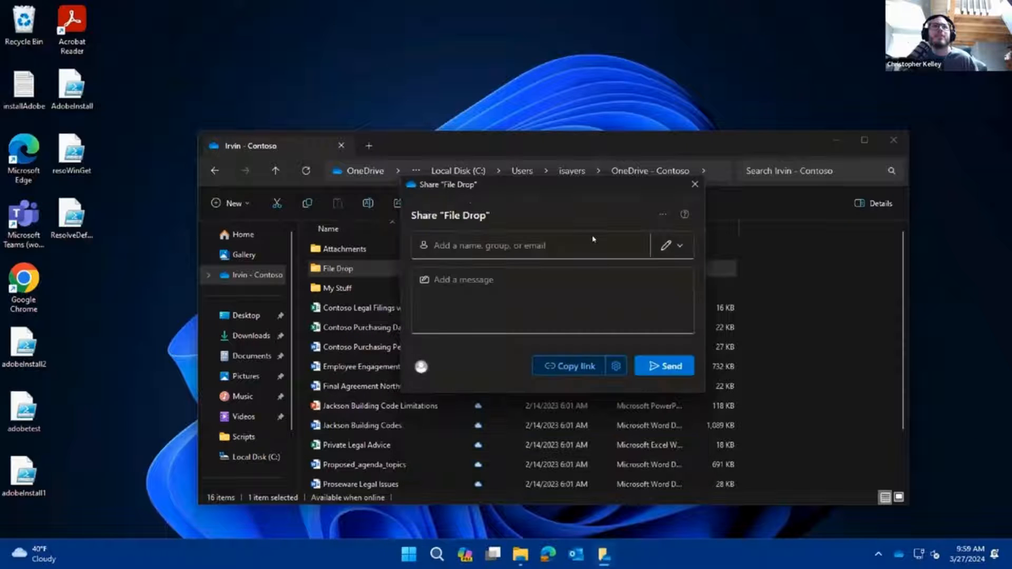
left_click(477, 248)
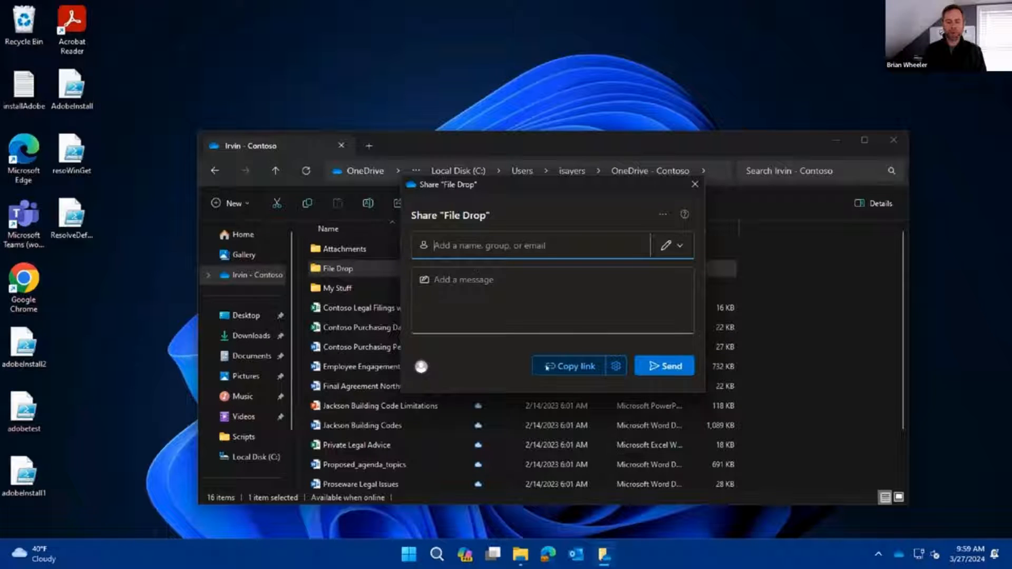
left_click(594, 369)
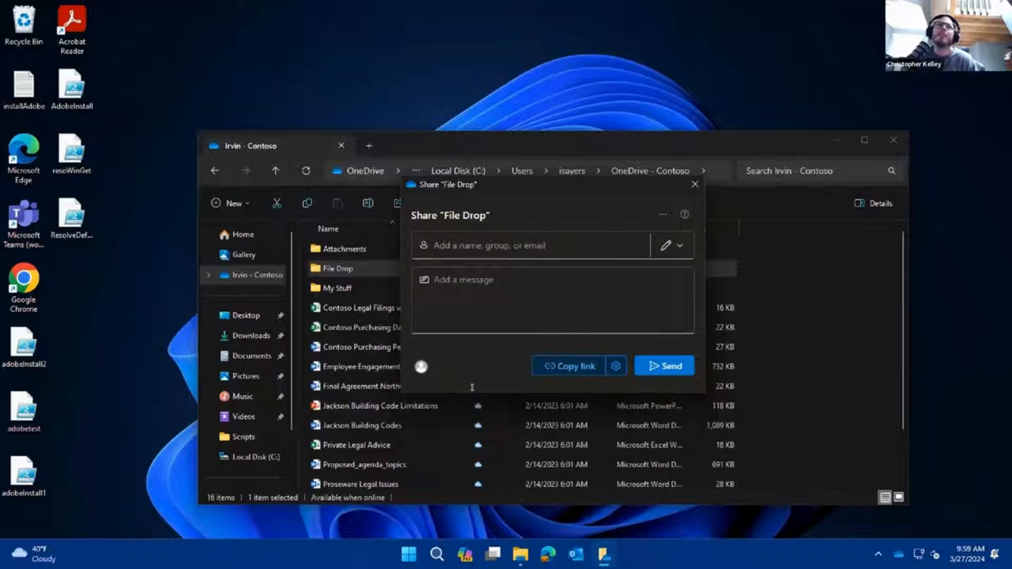
Review the audience, editing permission and expiration date options in the File Drop link settings, leaving without applying changes
left_click(621, 371)
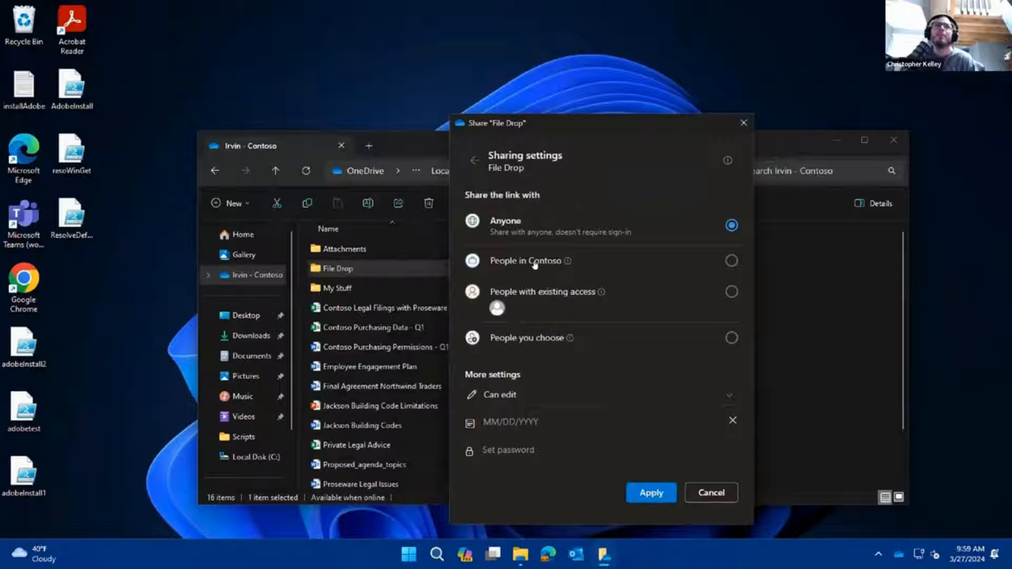
left_click(536, 265)
mouse_move(532, 264)
left_mouse_down()
mouse_move(587, 264)
mouse_move(527, 263)
left_mouse_up()
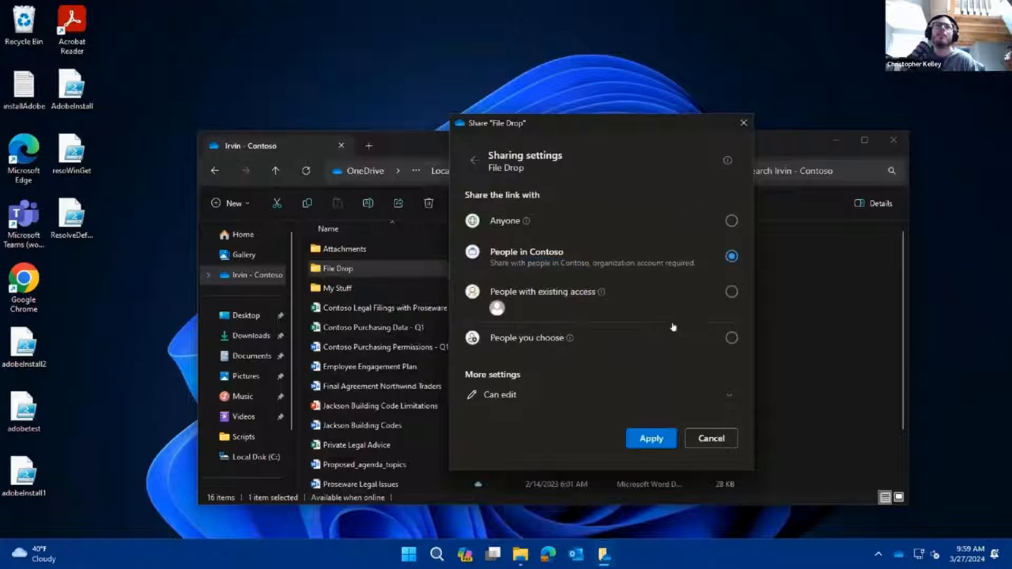
left_click(730, 294)
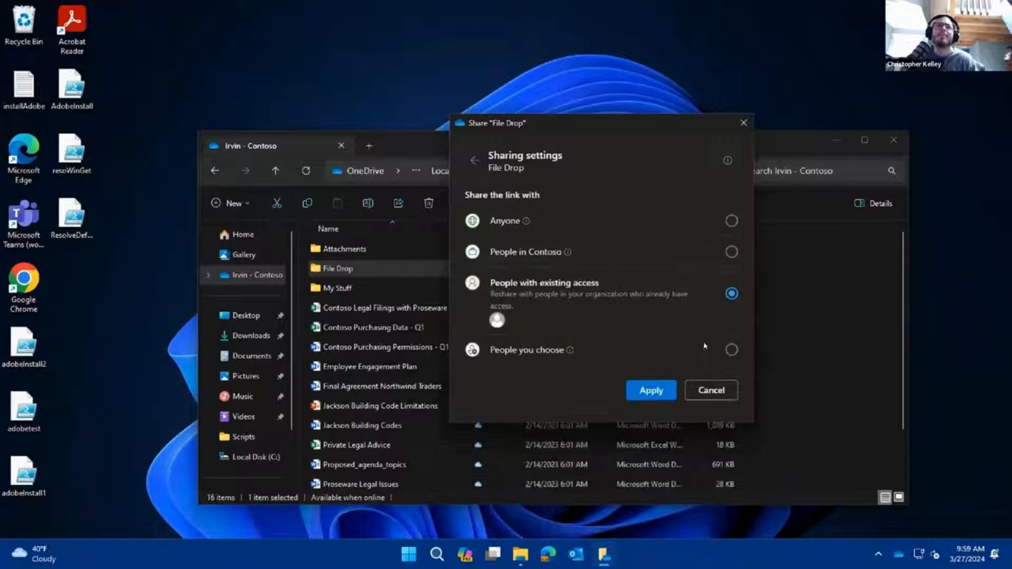
left_click(730, 222)
left_click(532, 396)
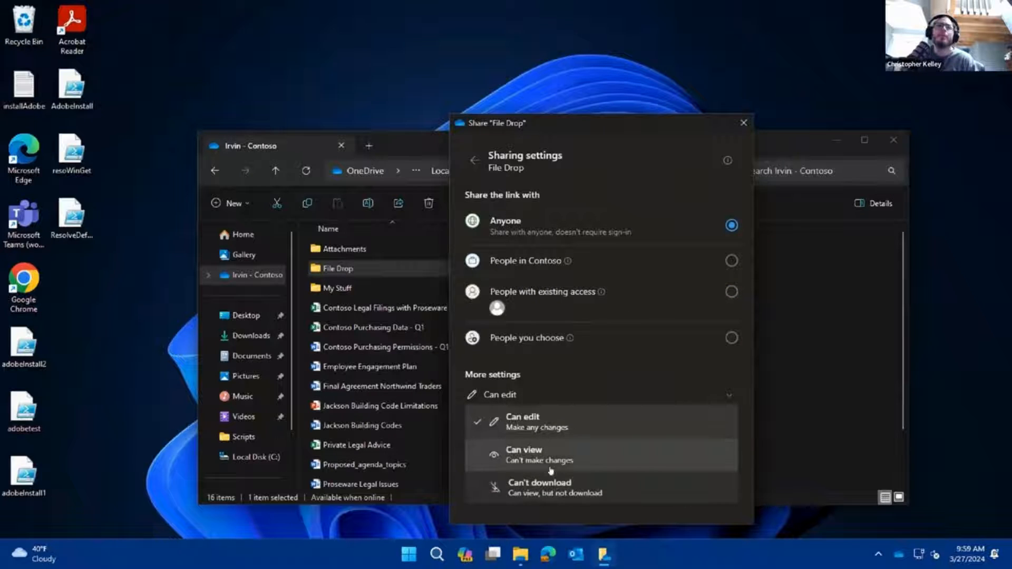
left_click(580, 395)
left_click(540, 426)
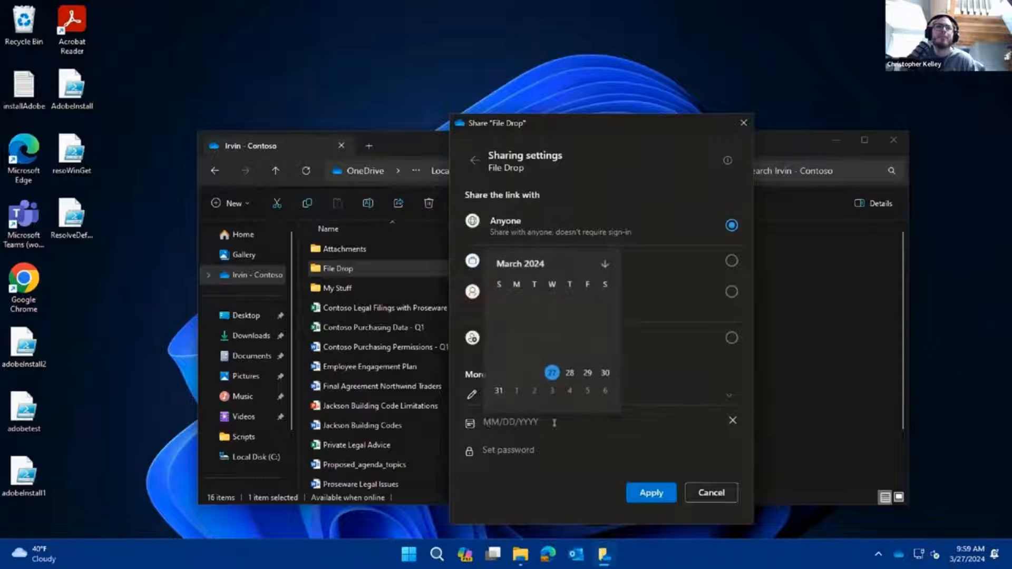
key("Escape")
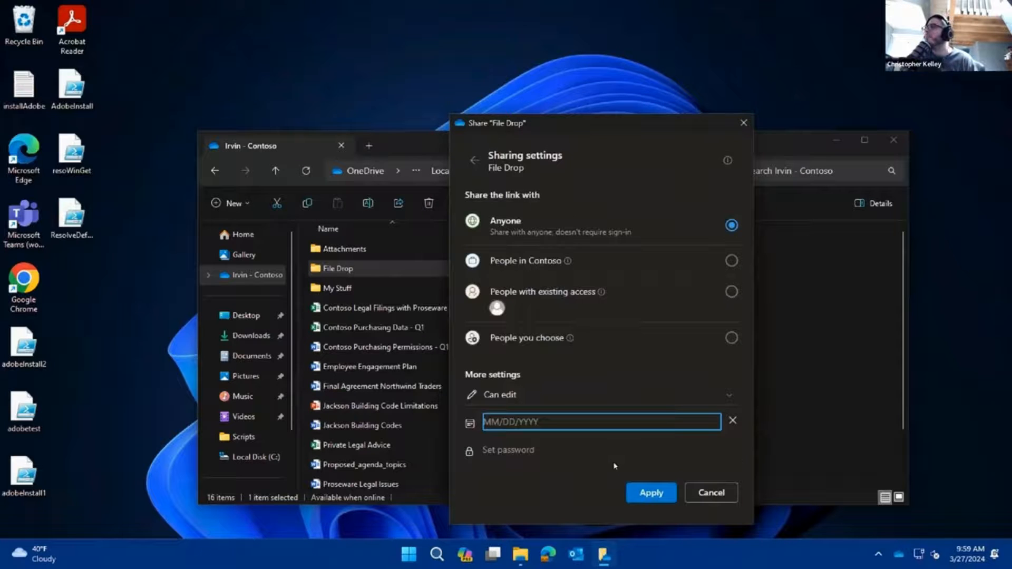
left_click(696, 493)
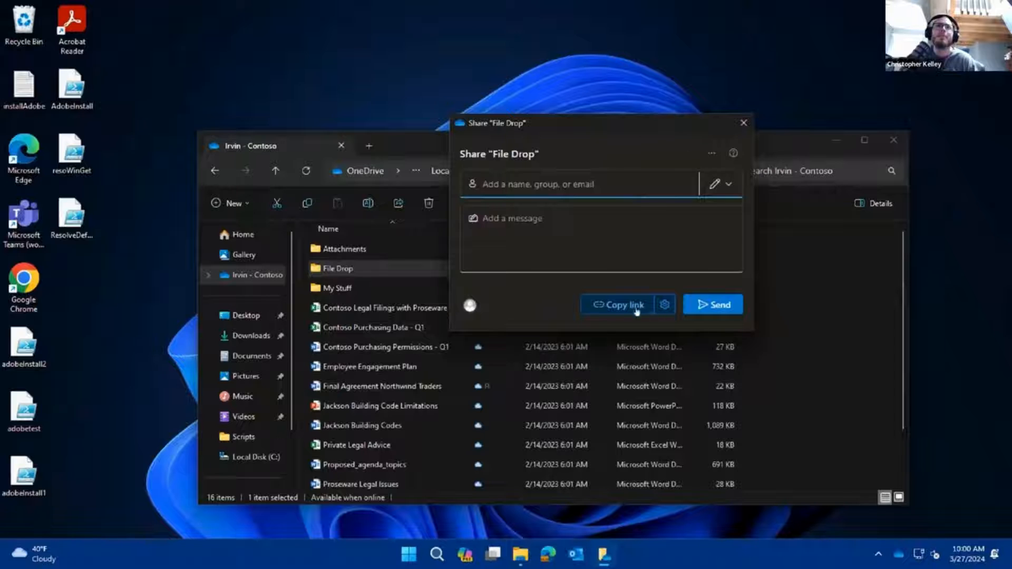
Copy the File Drop sharing link and open it in the InPrivate browser window outside the remote session
left_click(637, 310)
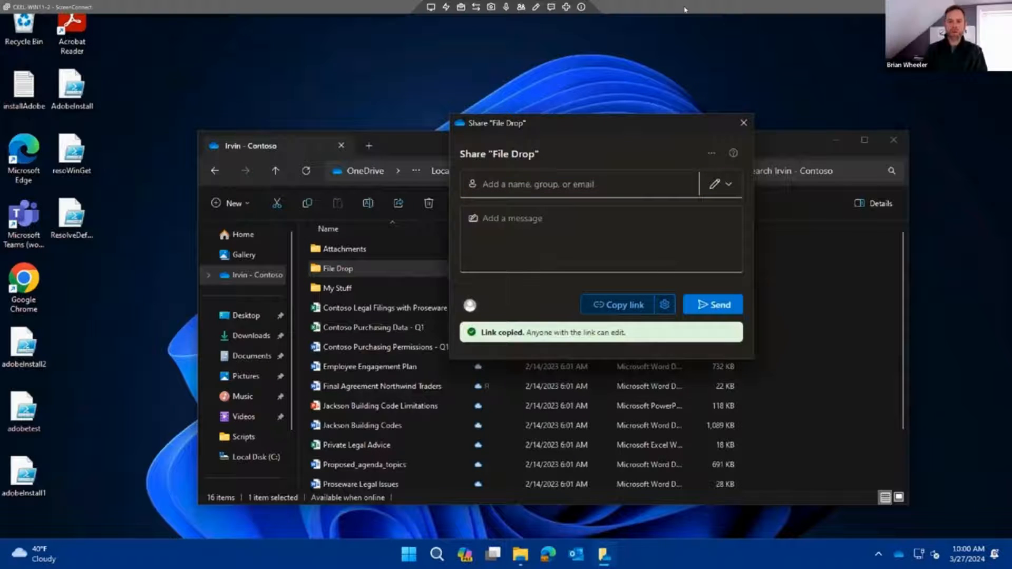
double_click(681, 13)
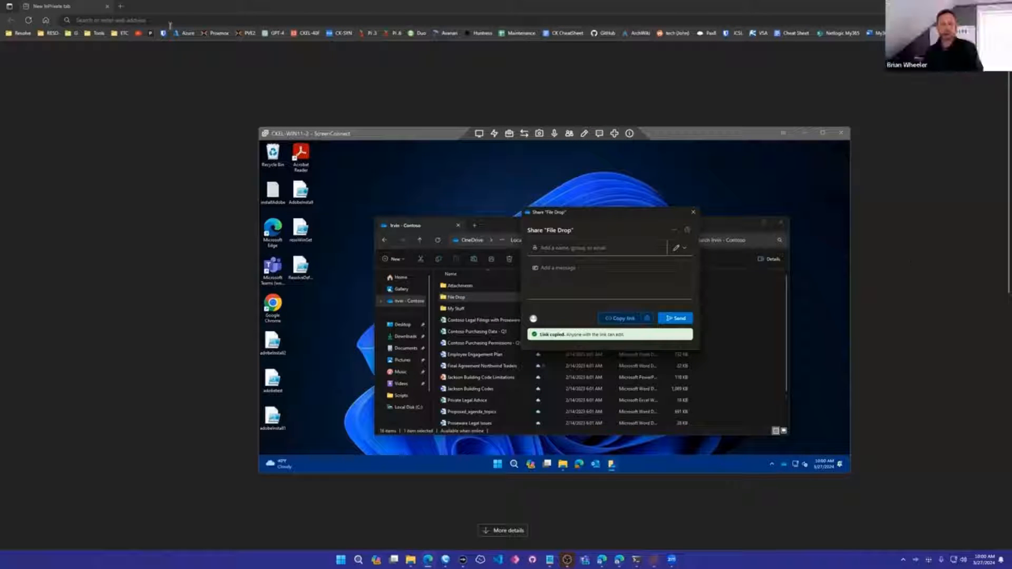
left_click(250, 68)
key("ctrl+v")
key("Return")
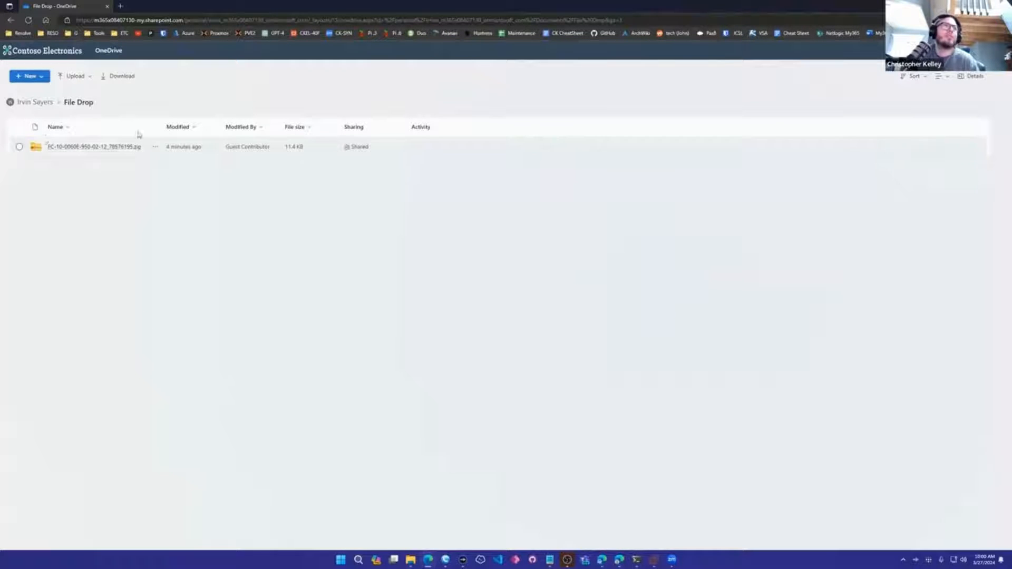
Upload the Amazon.com order PDF from Downloads to the shared File Drop folder and select the uploaded file
left_click(64, 78)
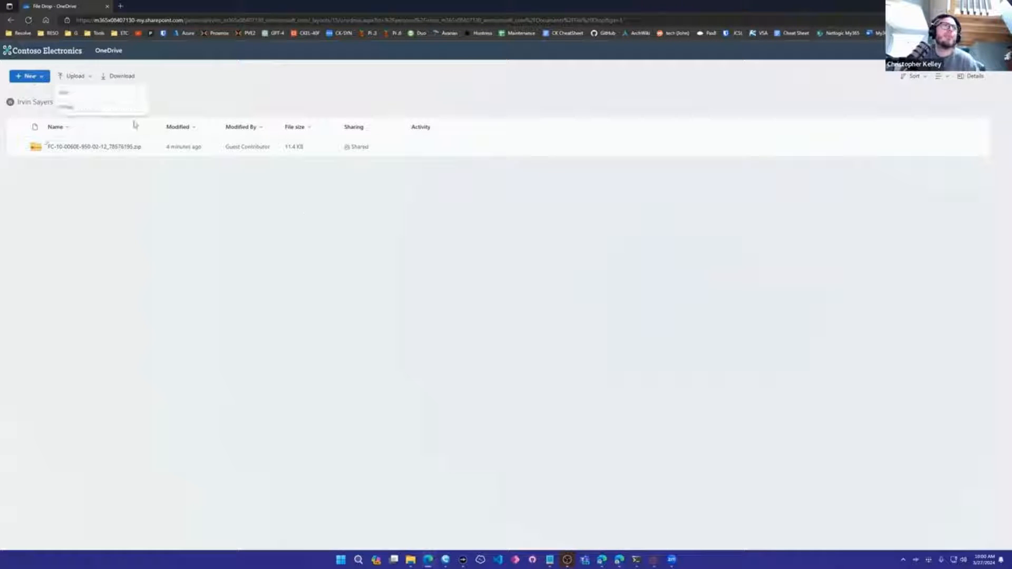
left_click(65, 94)
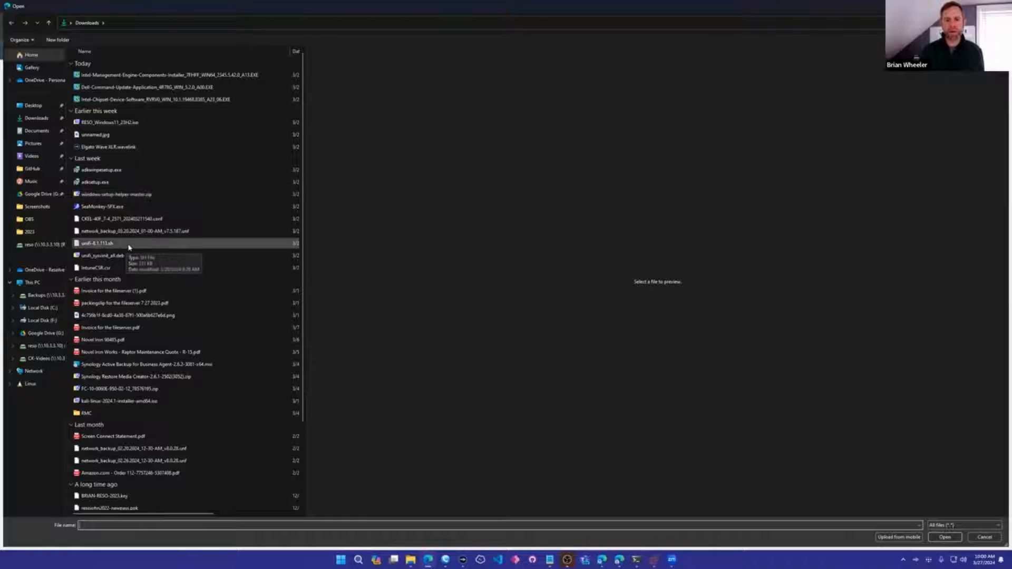
scroll(158, 274, "down", 1)
scroll(237, 333, "down", 3)
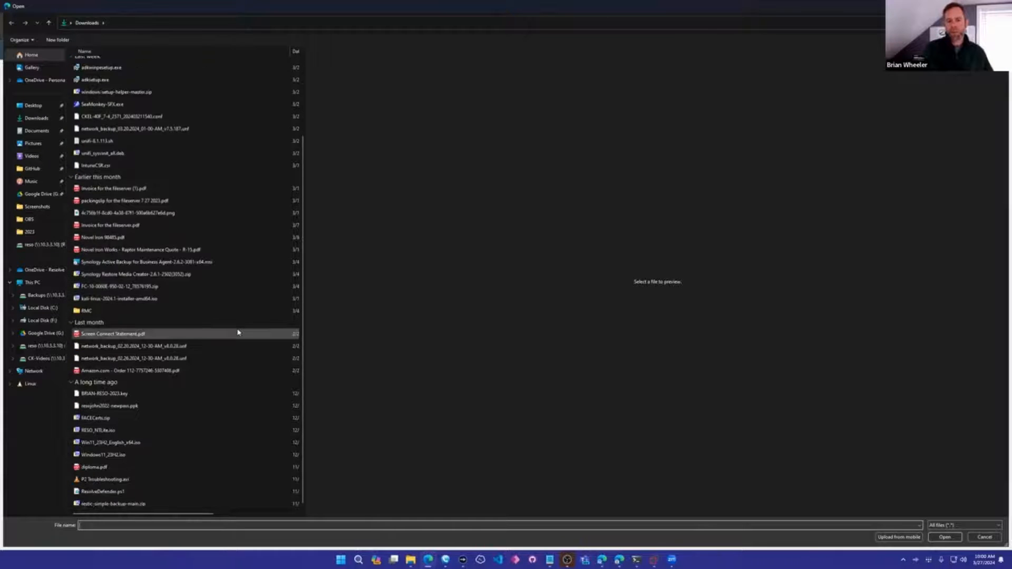
key("Escape")
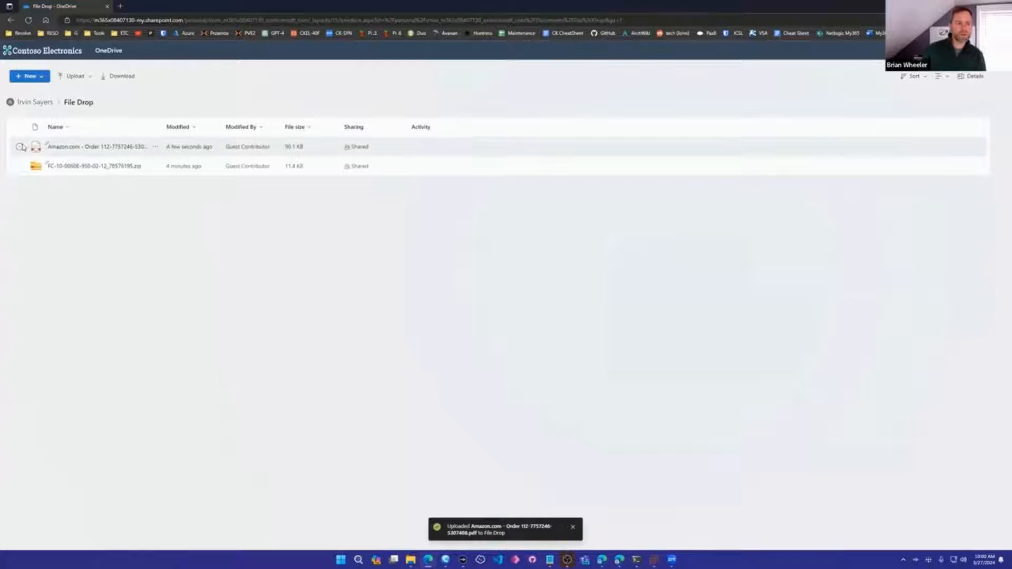
left_click(20, 147)
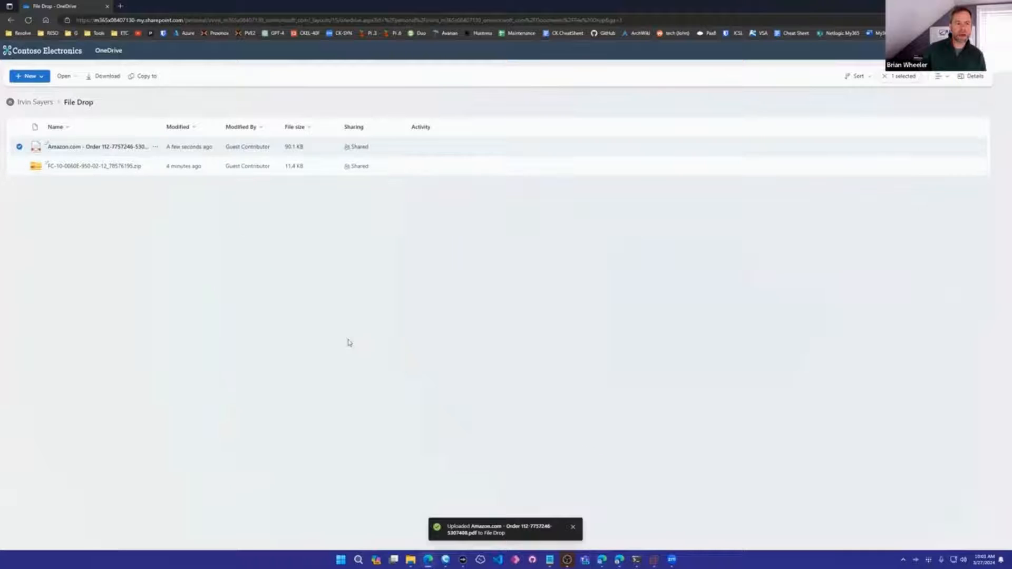
Switch back to the CKEL-WIN11-2 ScreenConnect session in full screen and close the sharing dialog
mouse_move(656, 560)
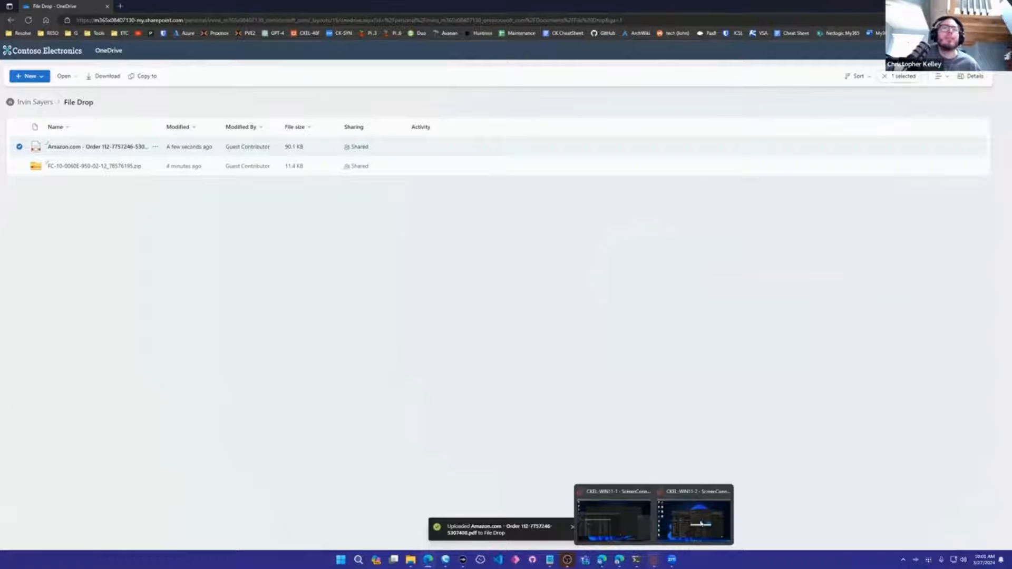
left_click(692, 507)
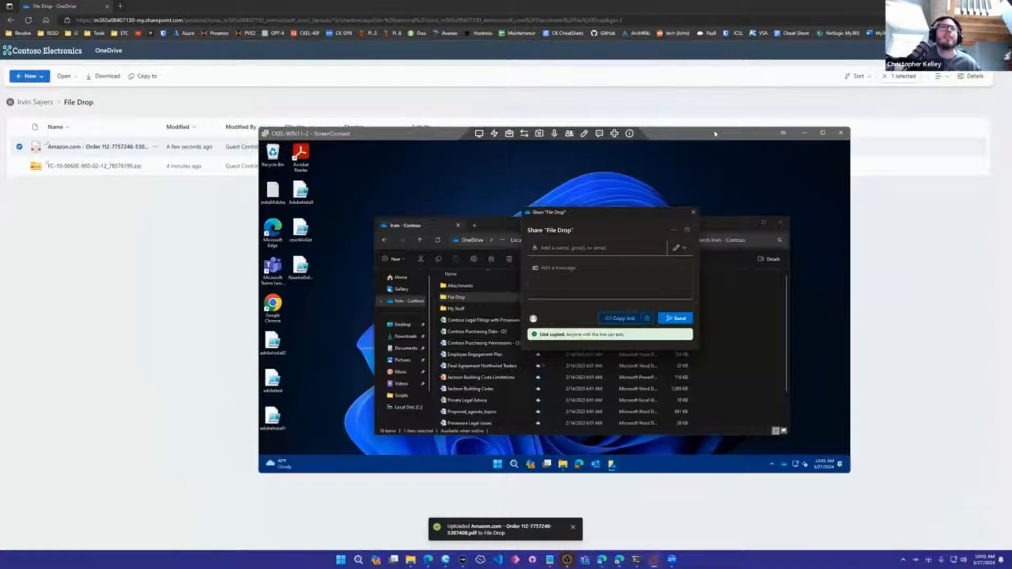
double_click(715, 134)
left_click(746, 124)
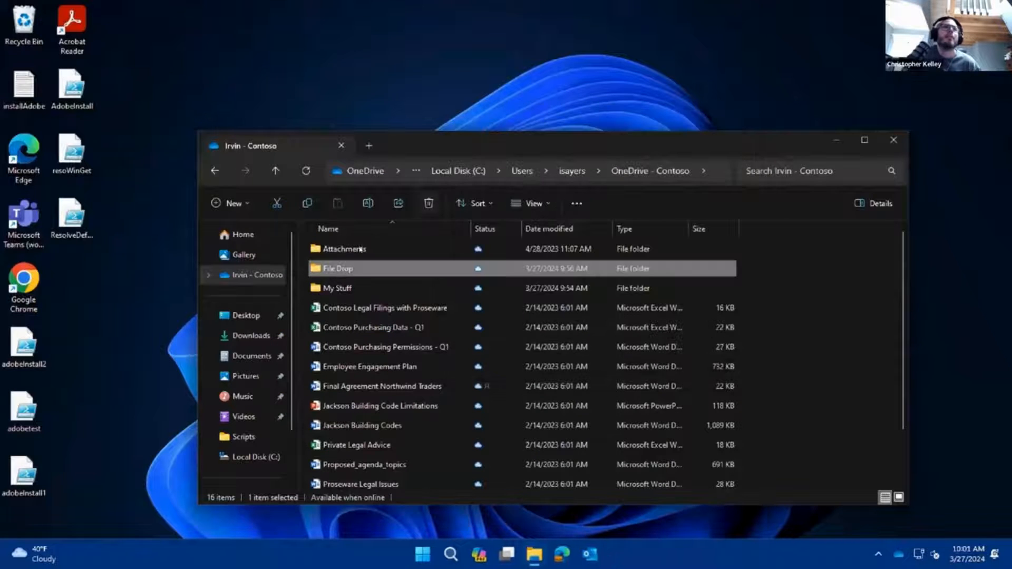
Open the File Drop folder in File Explorer and view the uploaded Amazon.com order PDF
double_click(361, 249)
key("alt+Left")
left_click(352, 269)
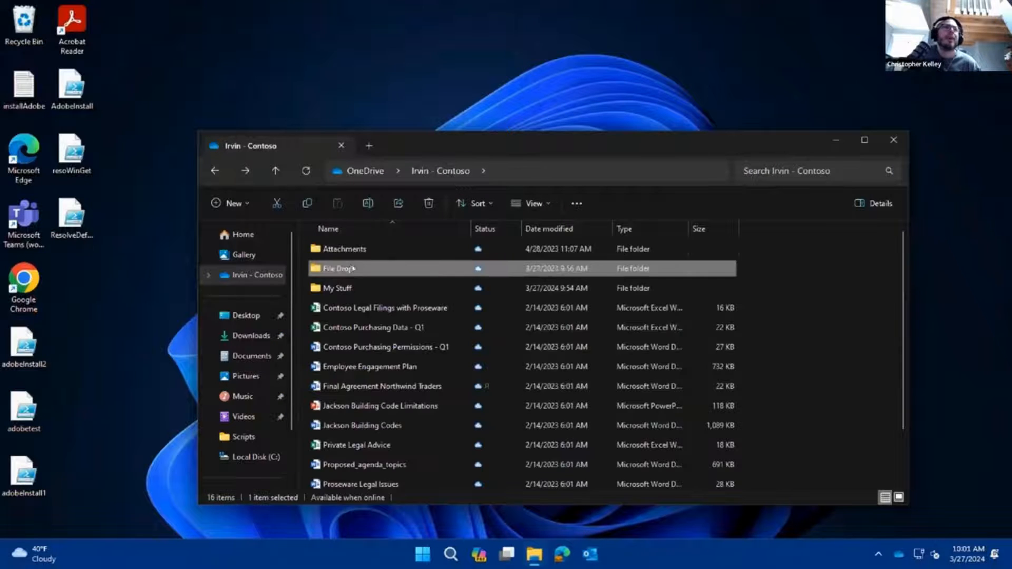
double_click(352, 269)
left_click(463, 250)
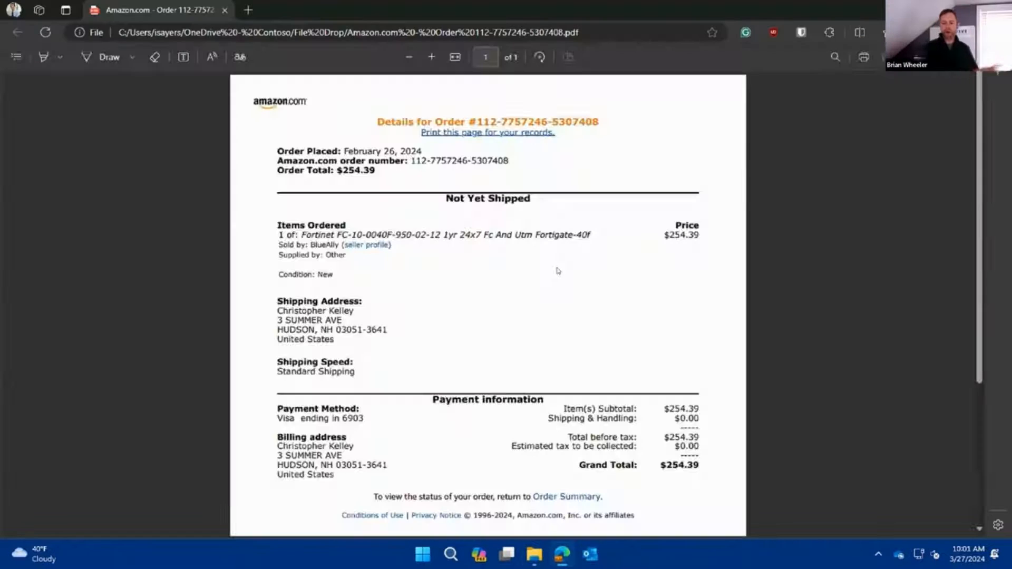
Close the order PDF, move the File Explorer window slightly up, and select the zip archive in File Drop
key("alt+F4")
left_click_drag(429, 141, 409, 107)
left_click(333, 236)
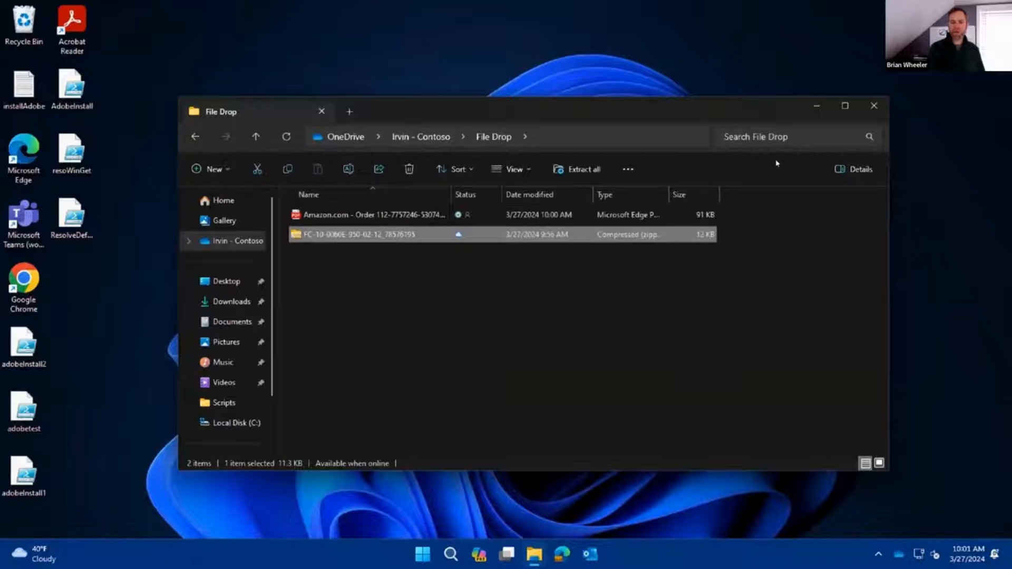
Restore the remote session to a smaller window and minimize the InPrivate OneDrive browser window
double_click(736, 6)
left_click(394, 82)
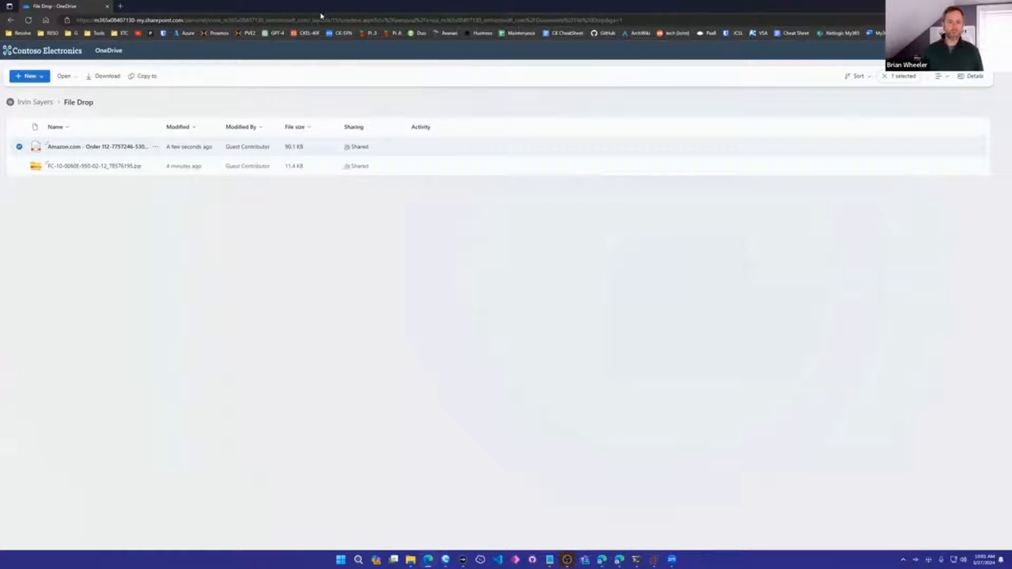
double_click(479, 11)
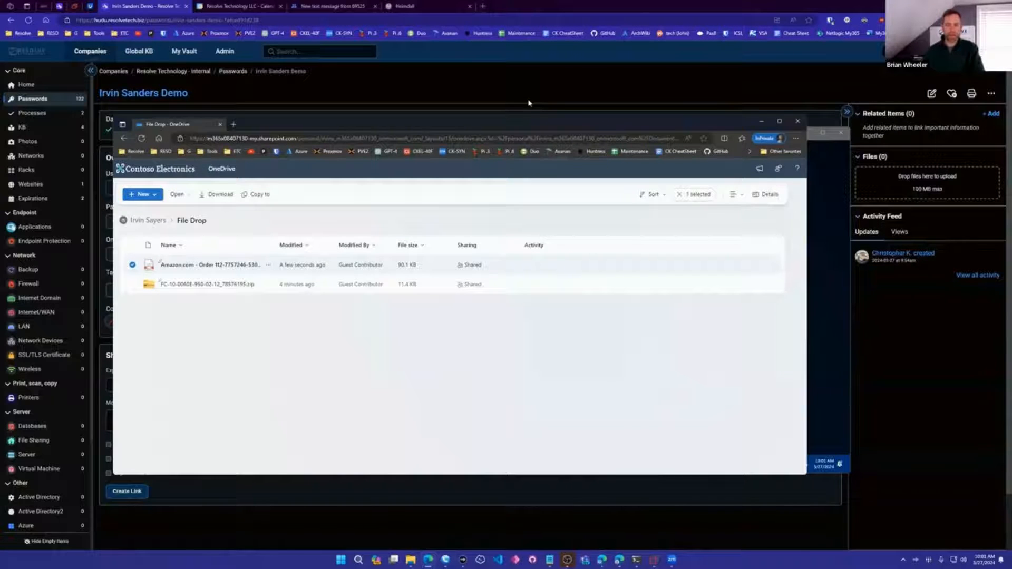
key("super+Down")
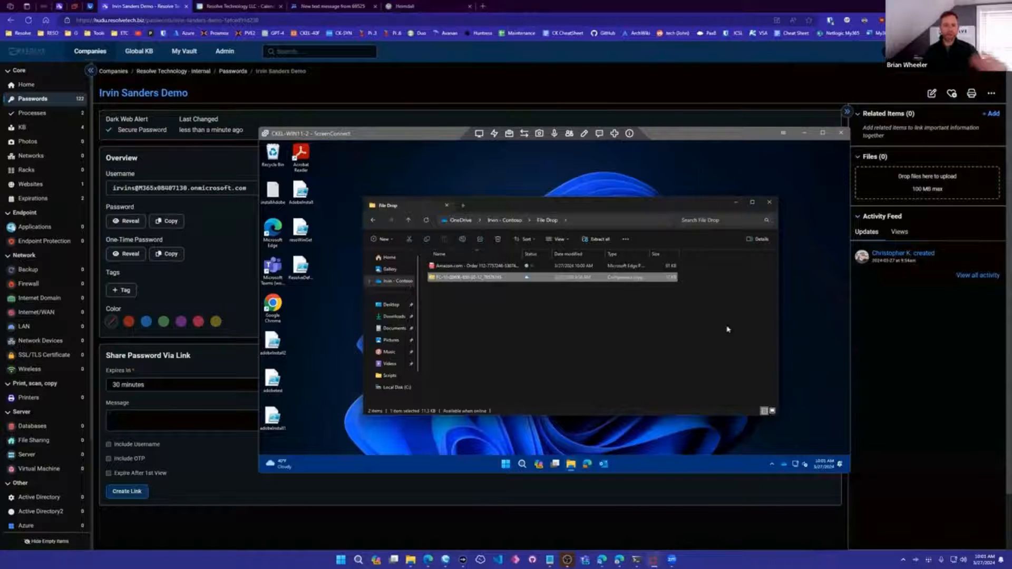
left_click(772, 466)
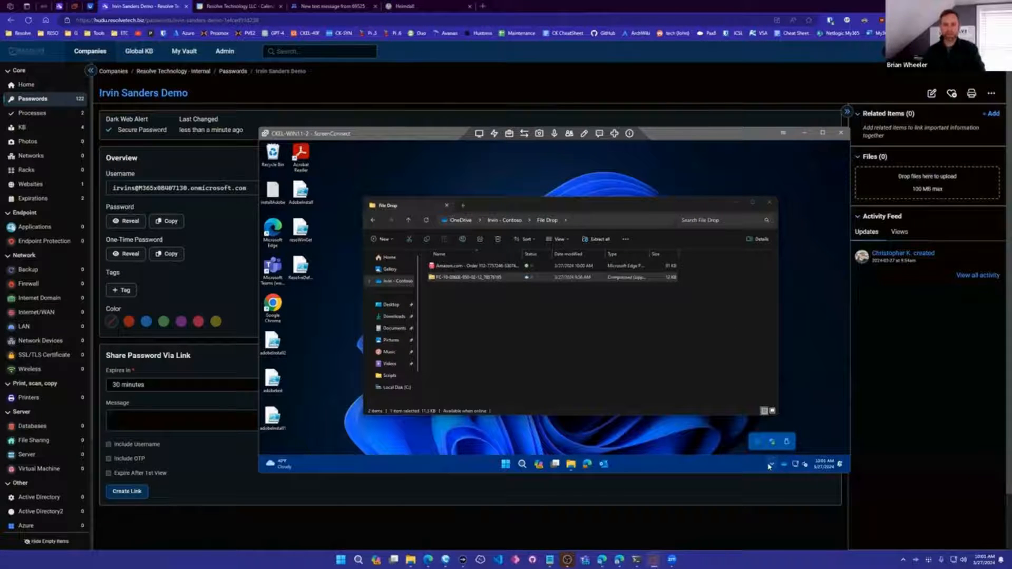
left_click(772, 466)
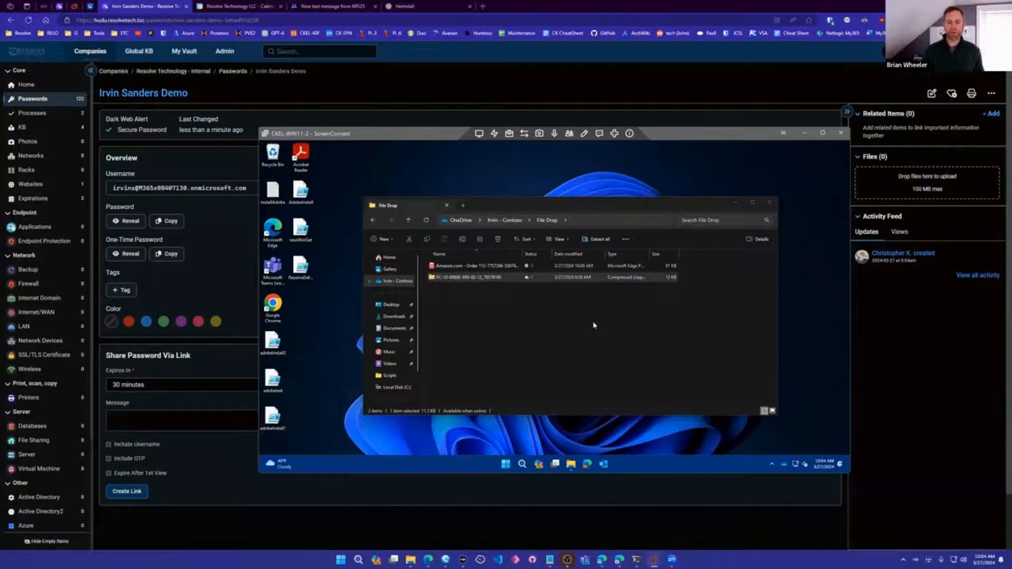
Go back to the parent OneDrive folder and open the sharing dialog for the File Drop folder
left_click(471, 294)
key("alt+Left")
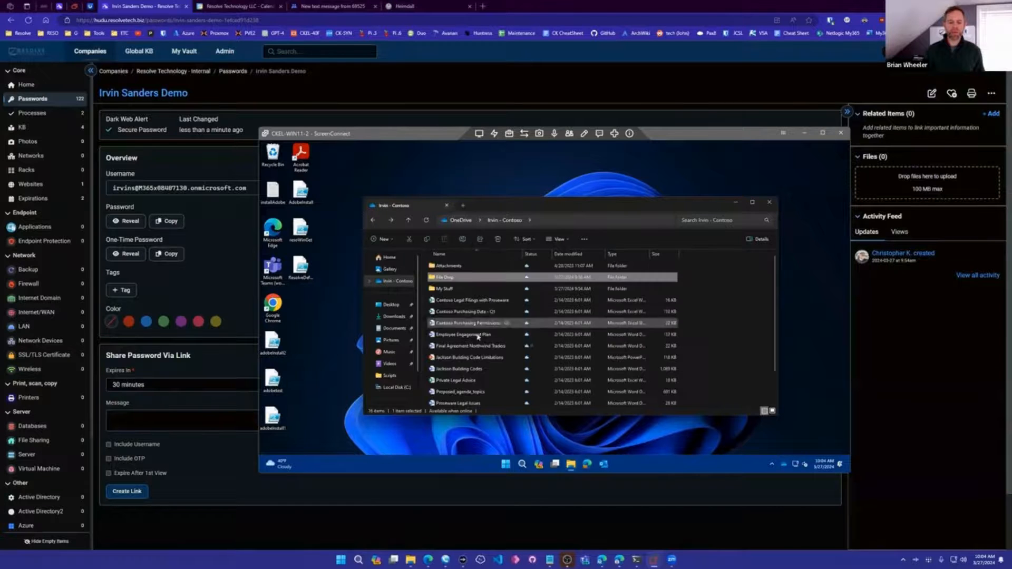
right_click(464, 277)
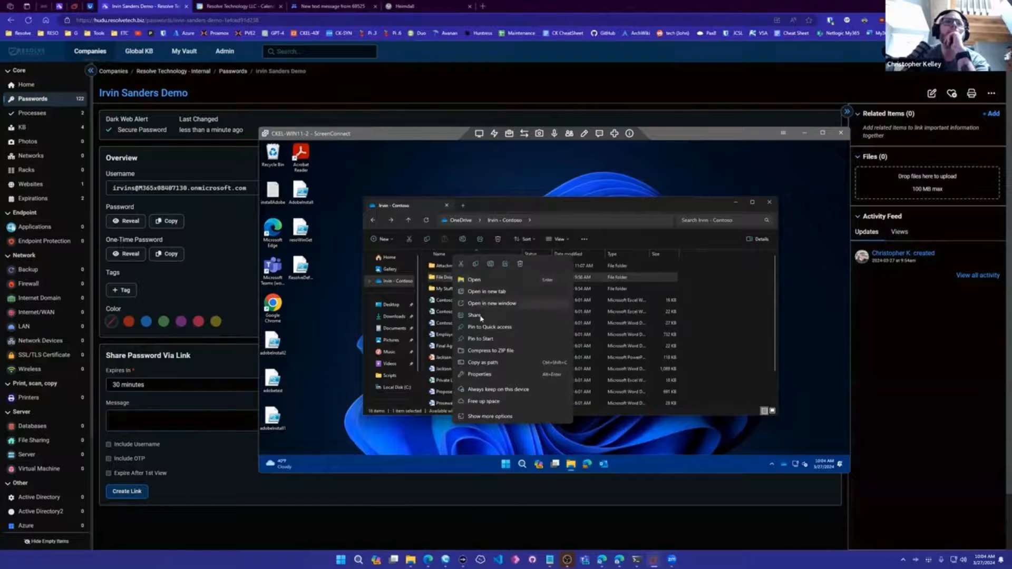
left_click(480, 317)
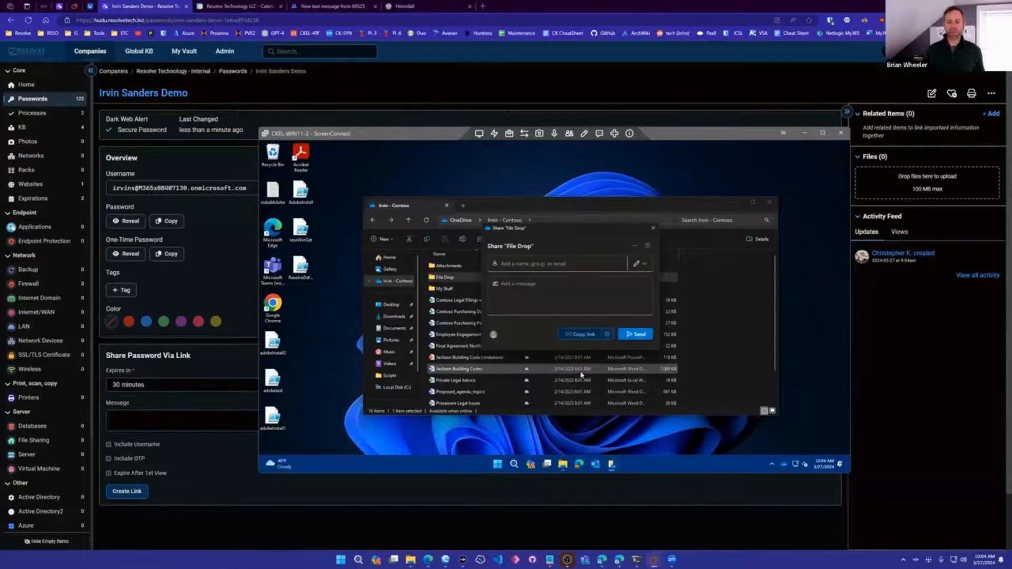
Open Notepad, paste the copied File Drop sharing link into it, and move its window lower so the sharing dialog is uncovered
left_click(509, 466)
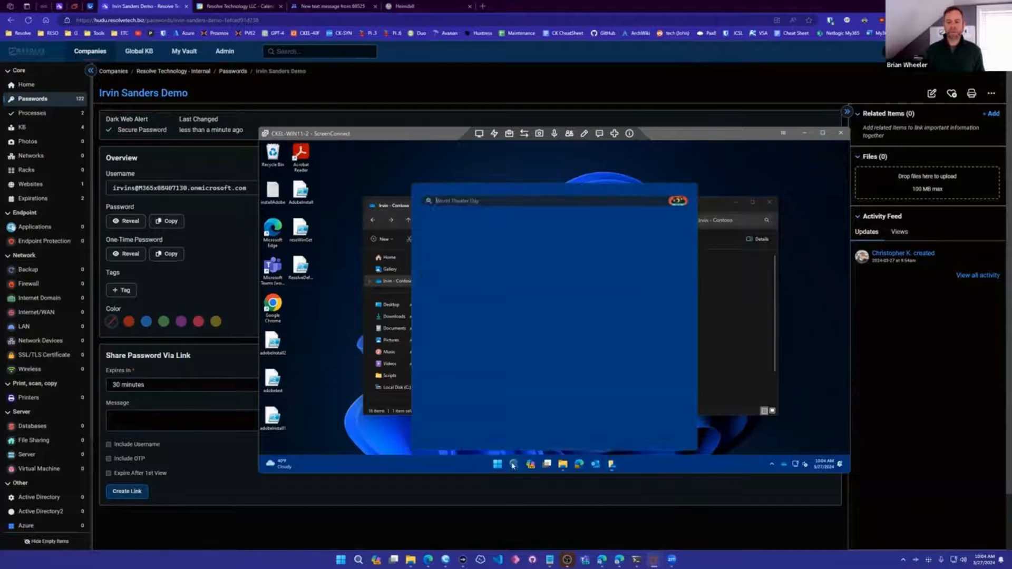
type("notepad")
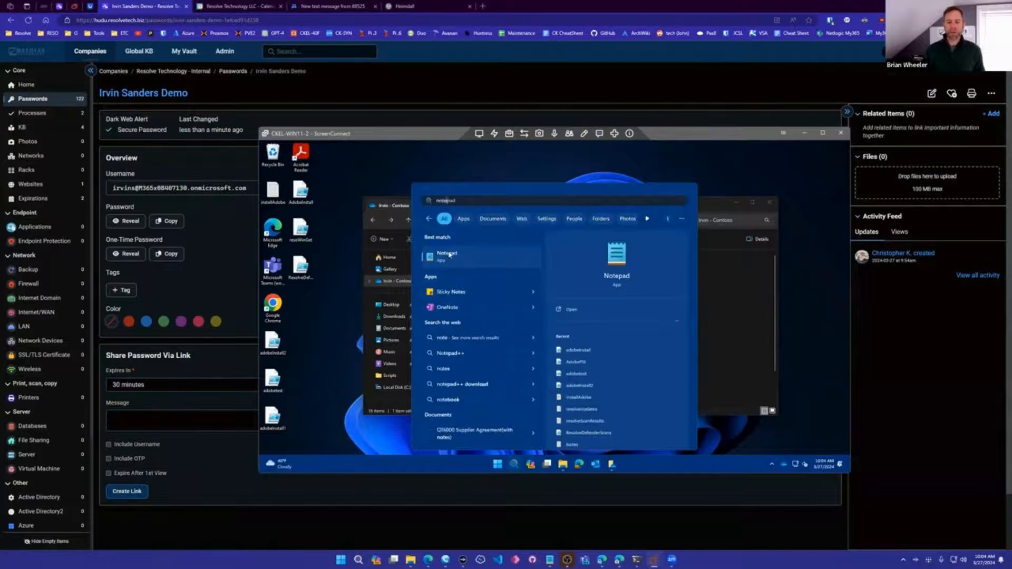
key("Return")
key("ctrl+v")
left_click(482, 290)
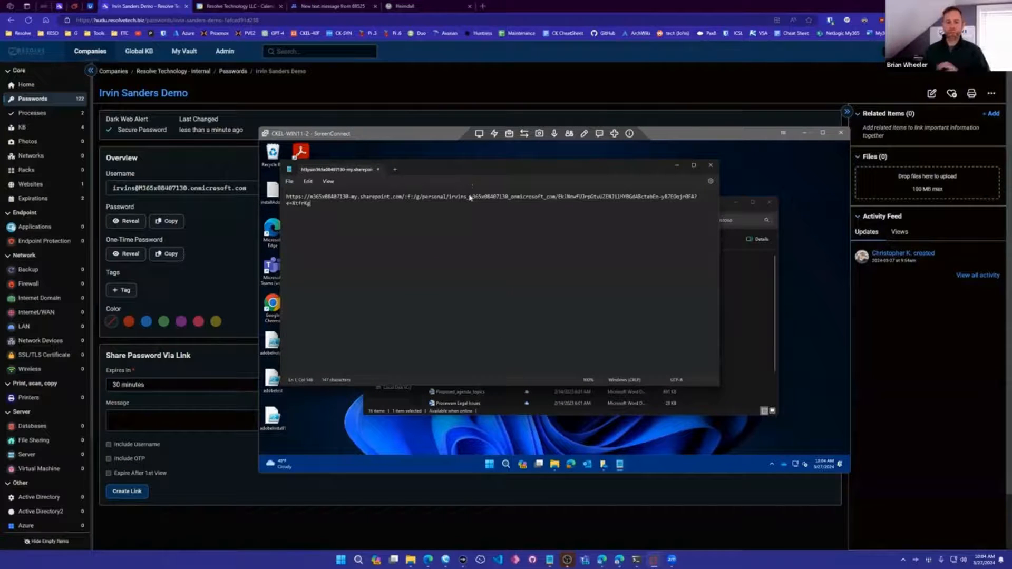
left_click_drag(458, 173, 571, 288)
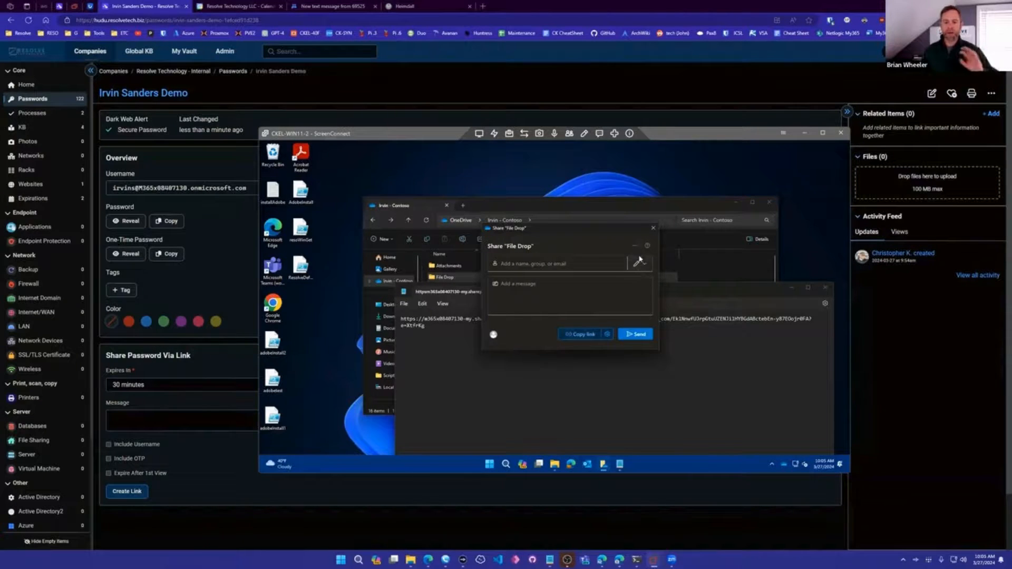
Open the sharing settings of the File Drop link and move the dialog slightly up
left_click(639, 264)
left_click(634, 281)
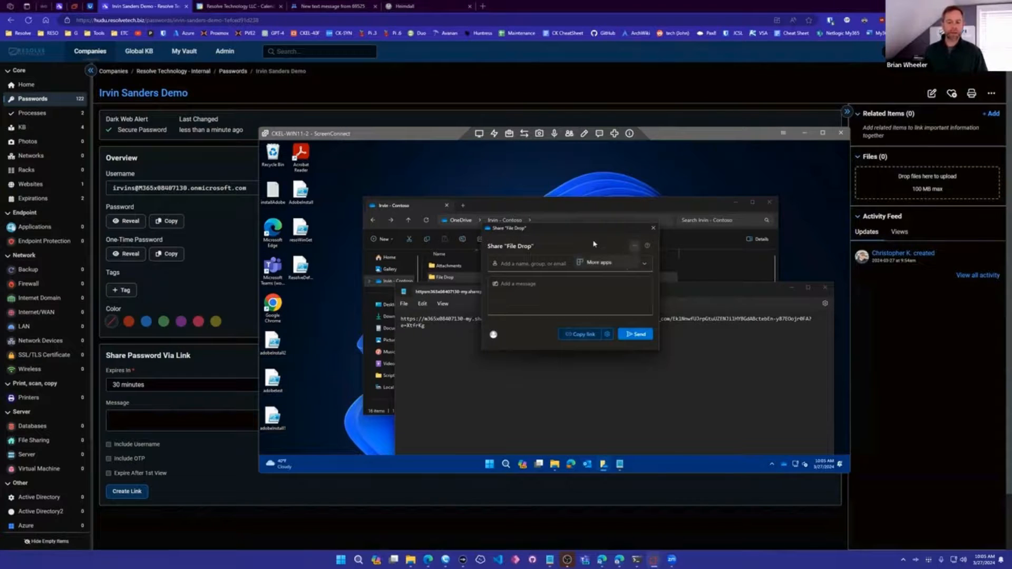
left_click(607, 335)
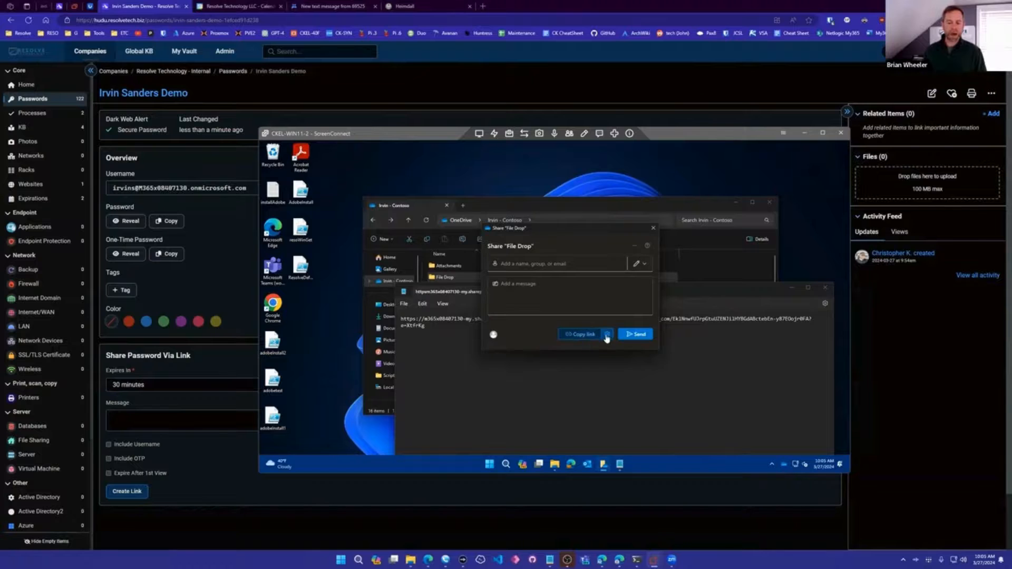
left_click_drag(562, 232, 593, 195)
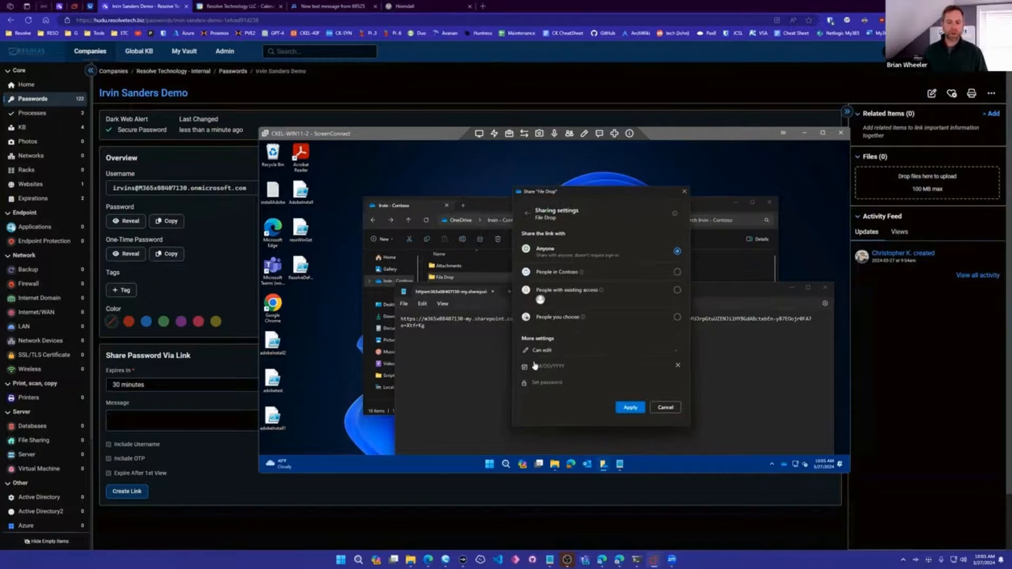
Set the Anyone link's expiration date to Sunday, April 28, 2024, and move the sharing settings dialog slightly up
left_click_drag(534, 366, 548, 365)
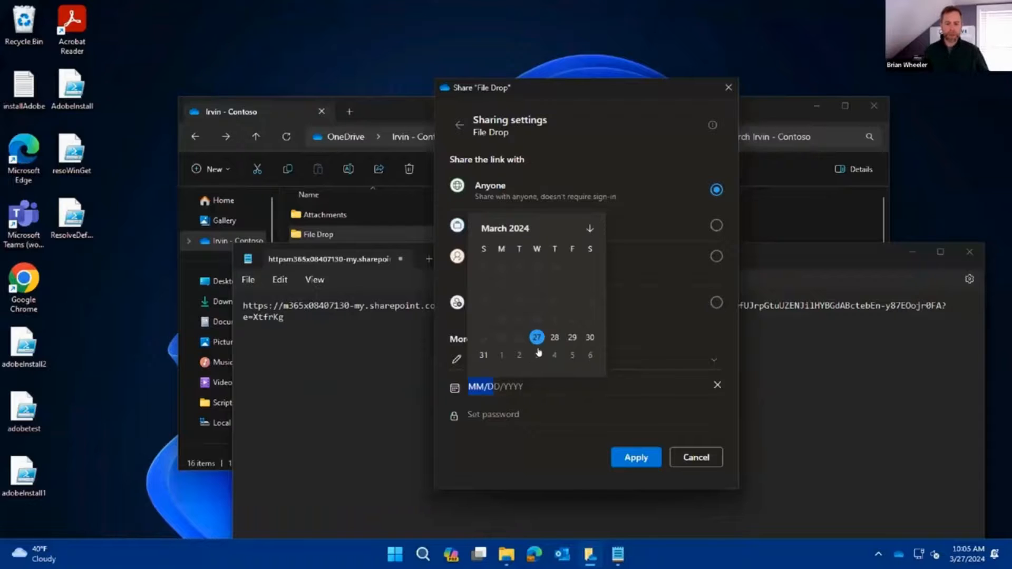
left_click(589, 230)
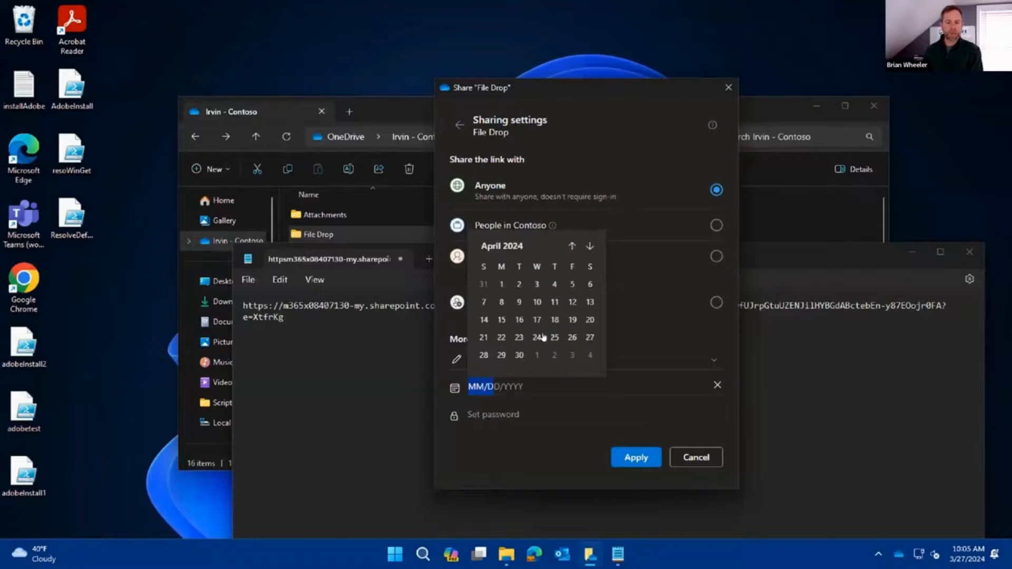
left_click(485, 356)
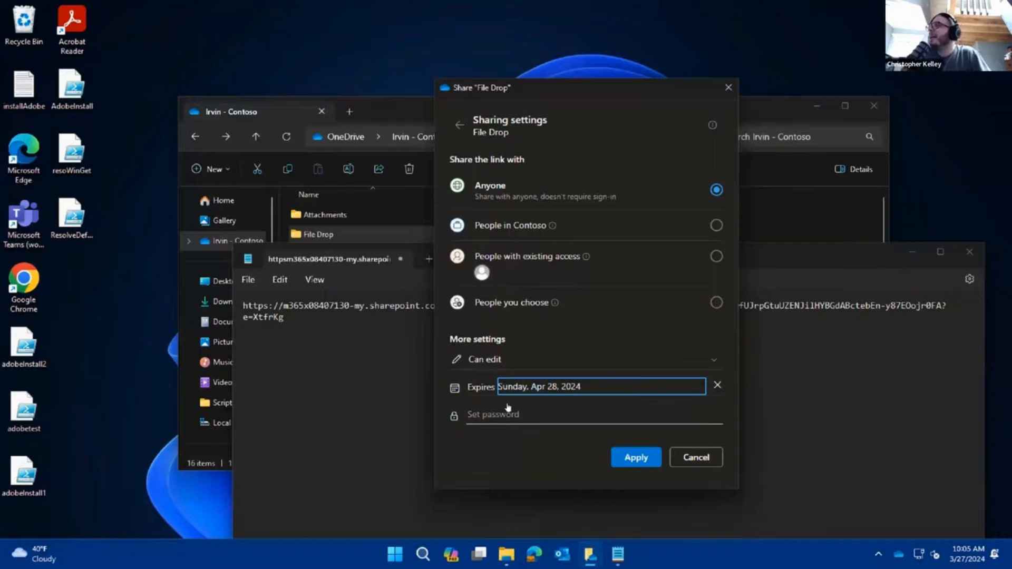
left_click(328, 240)
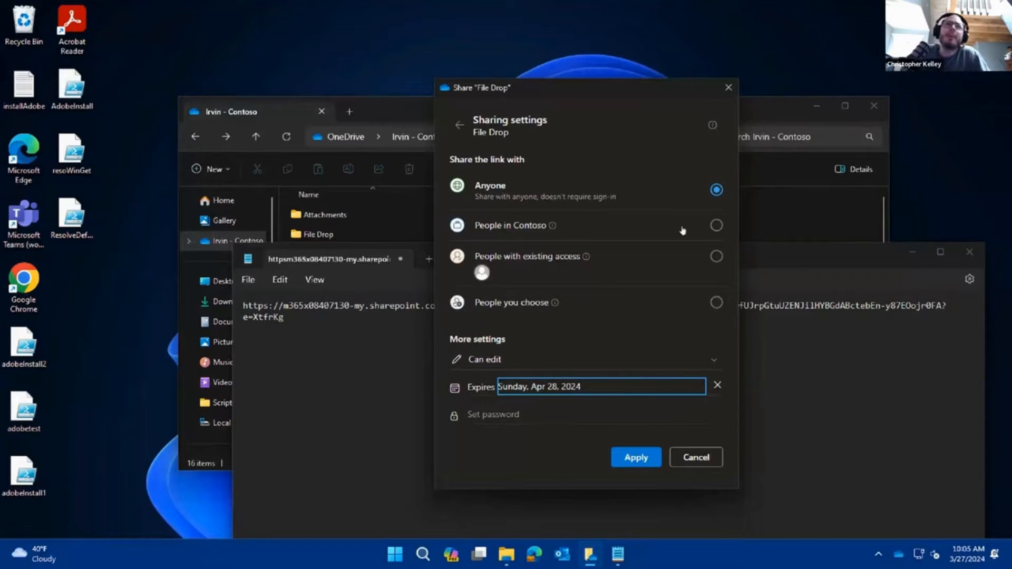
left_click_drag(479, 94, 484, 84)
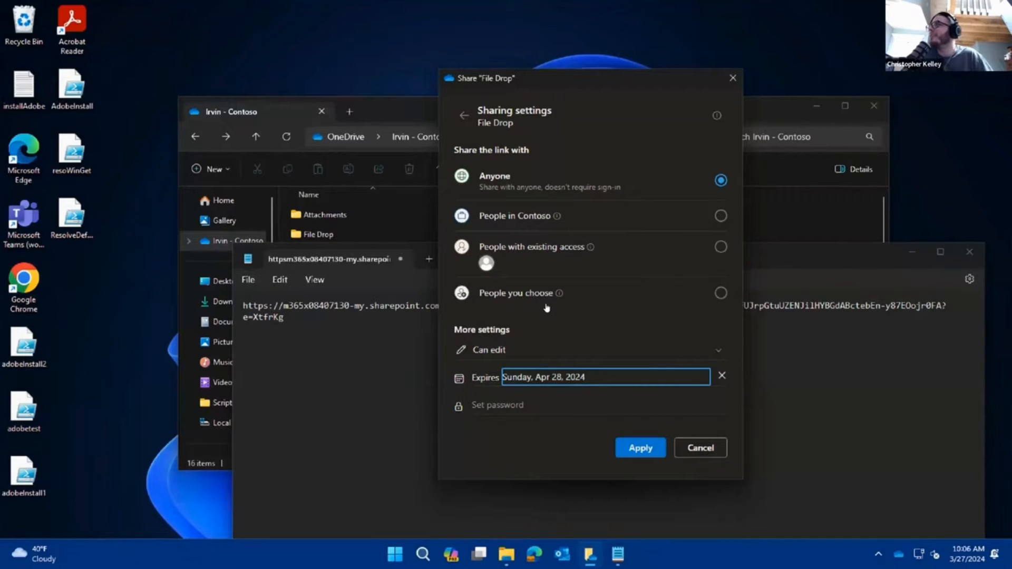
left_click(533, 207)
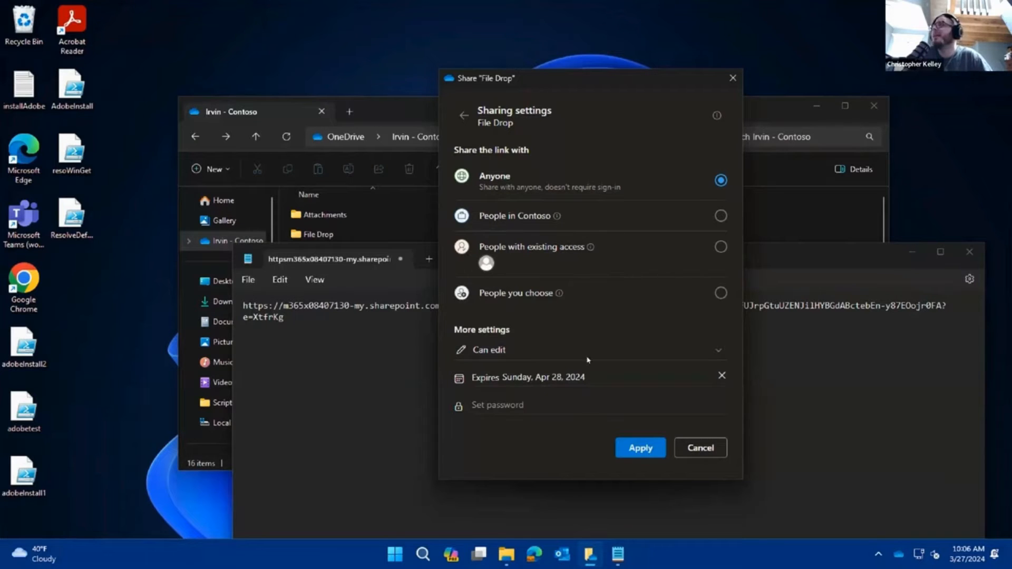
left_click(554, 405)
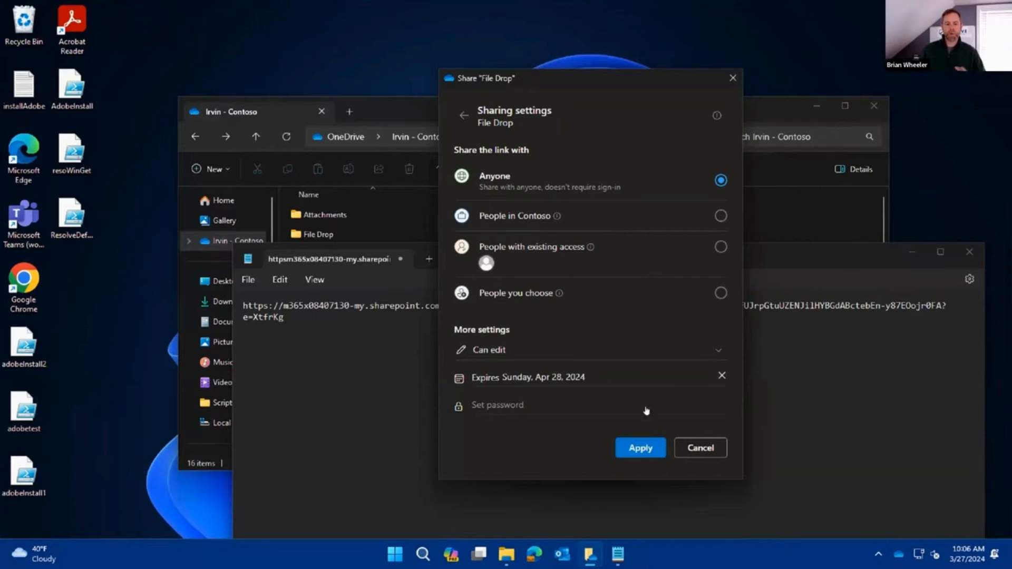
Clear the link's expiration date, check the edit permission options, and cancel the sharing settings
left_click(722, 375)
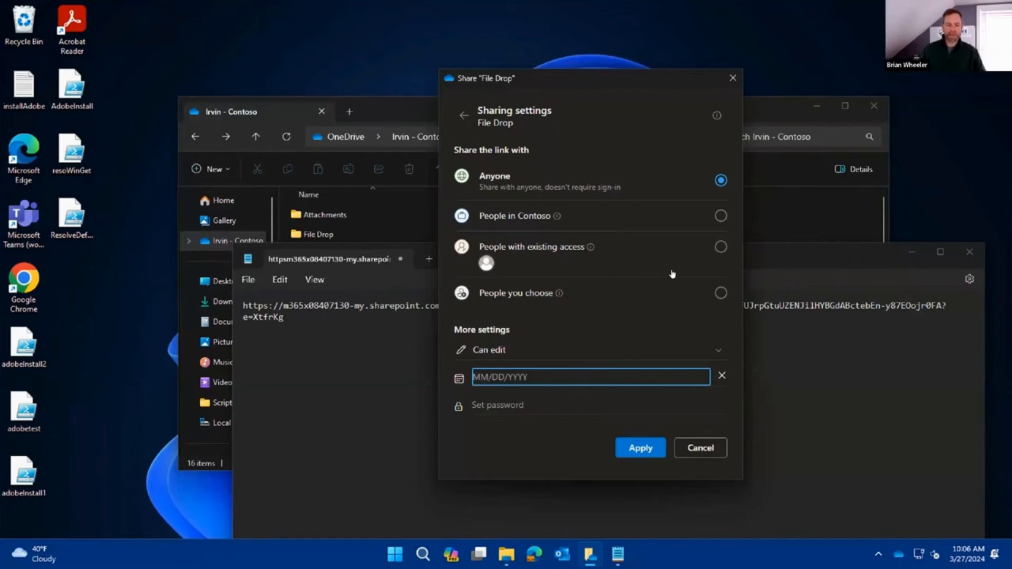
left_click(713, 198)
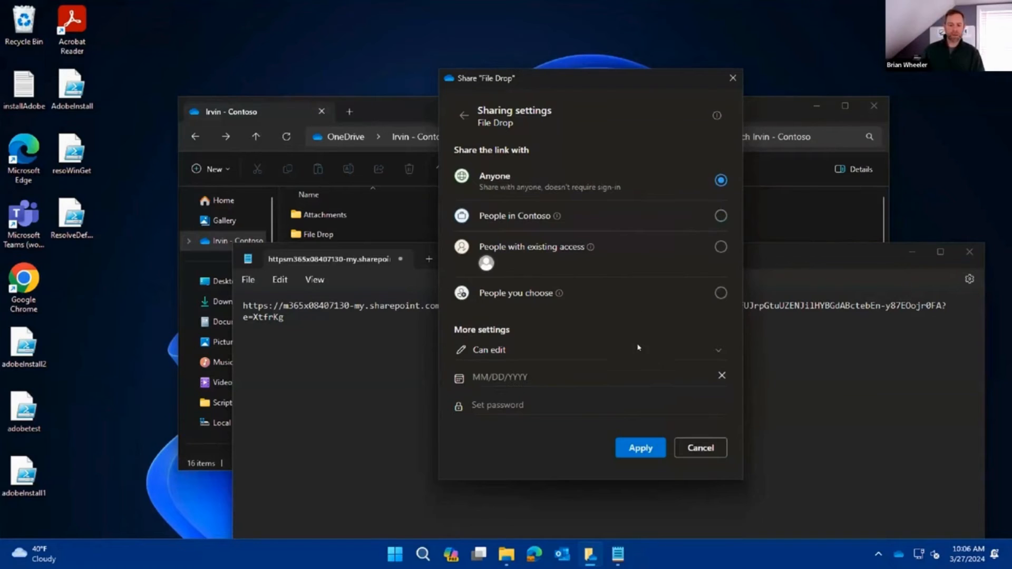
left_click(610, 352)
left_click(599, 385)
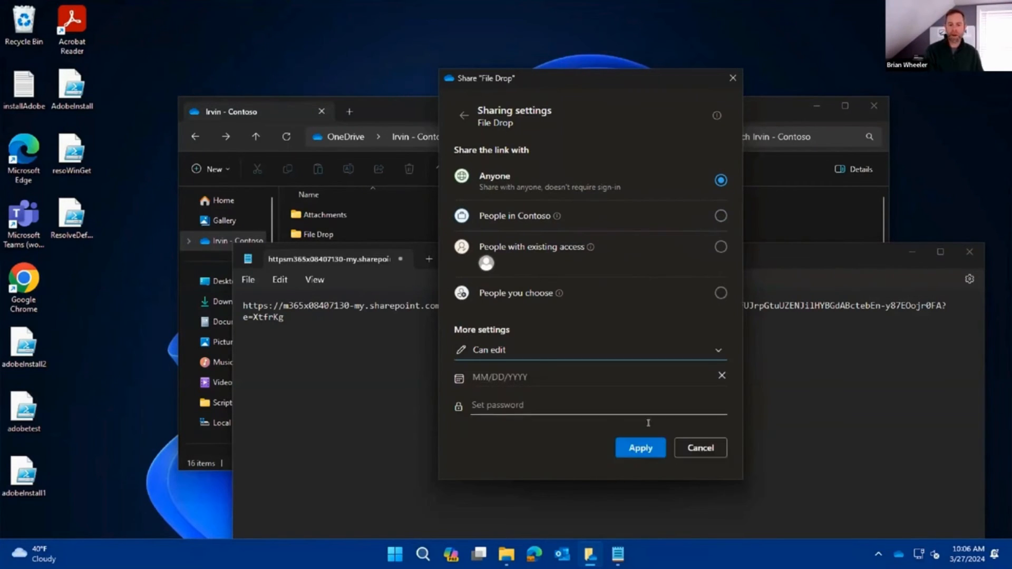
left_click(700, 447)
Replace the link in Notepad with the newly copied File Drop sharing link
left_click(538, 350)
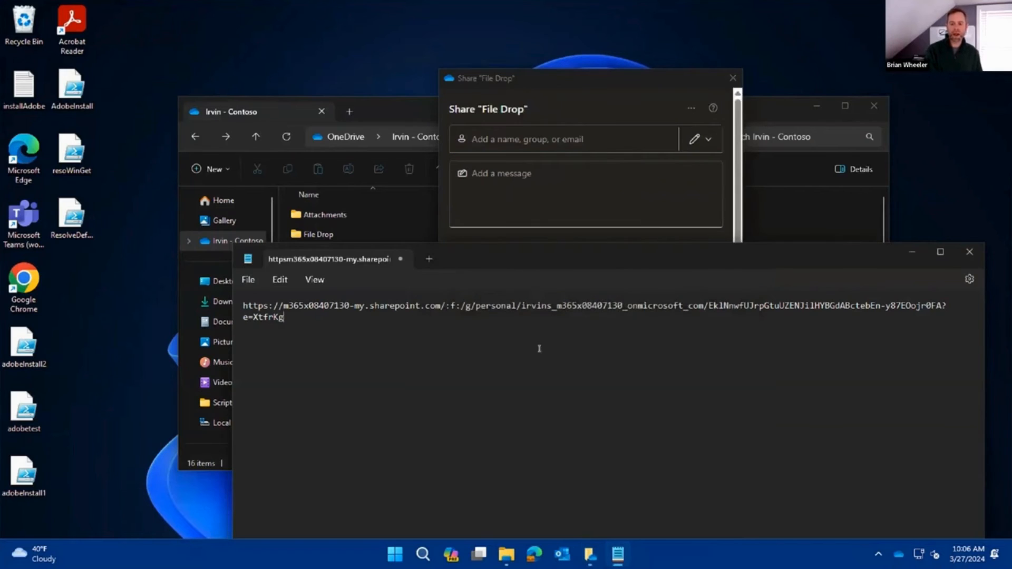
key("ctrl+a")
key("ctrl+v")
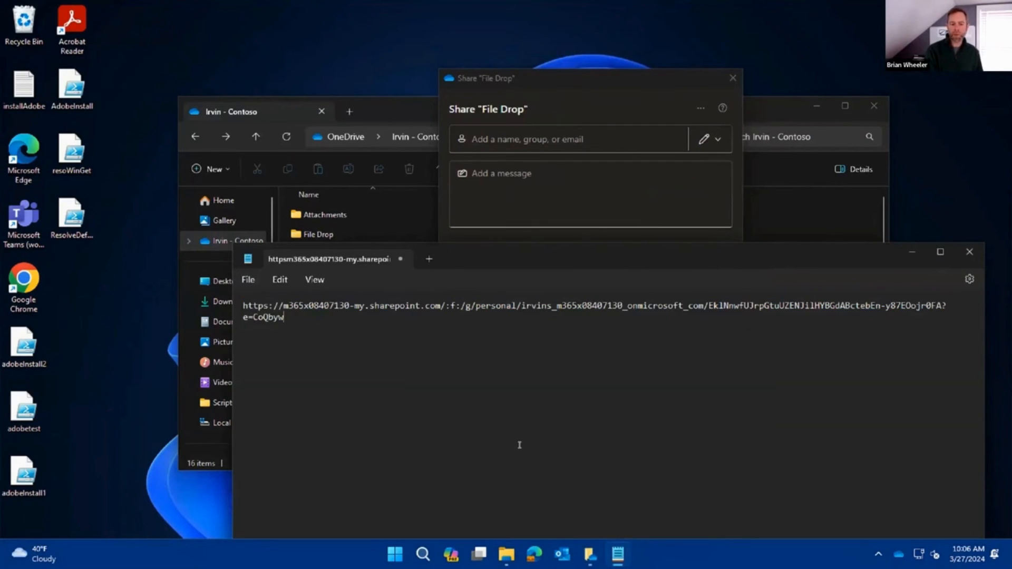